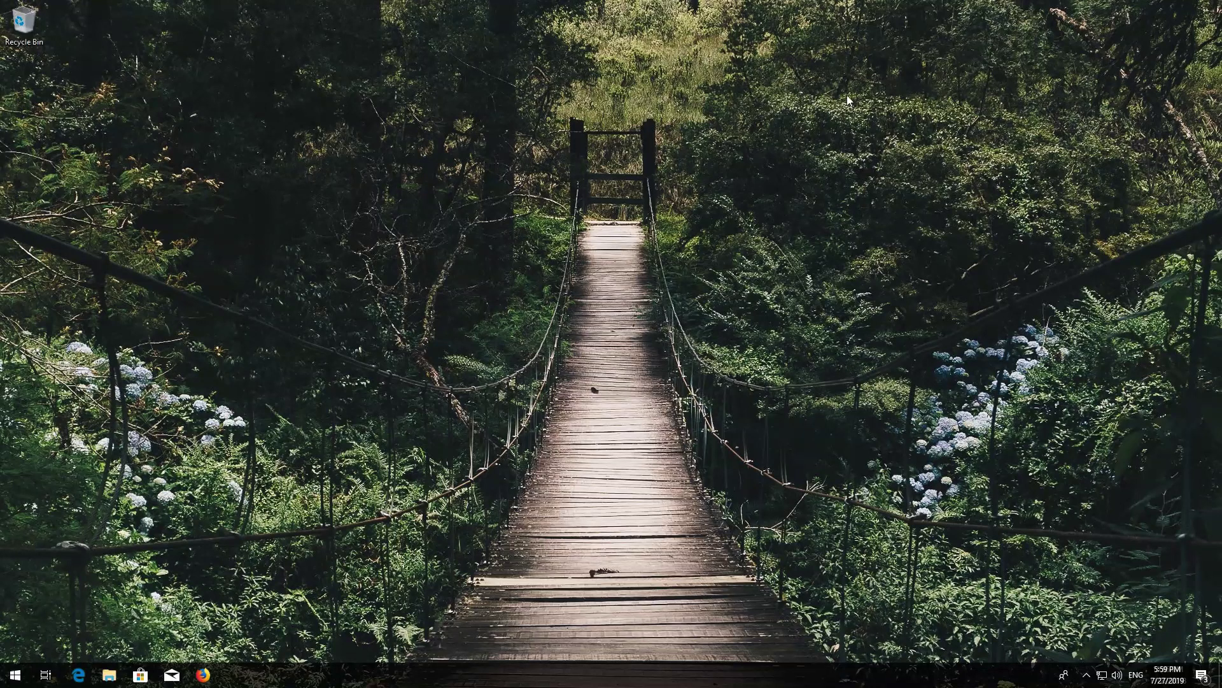
- Search the Start menu for 'services'
key(super)
text(servic)
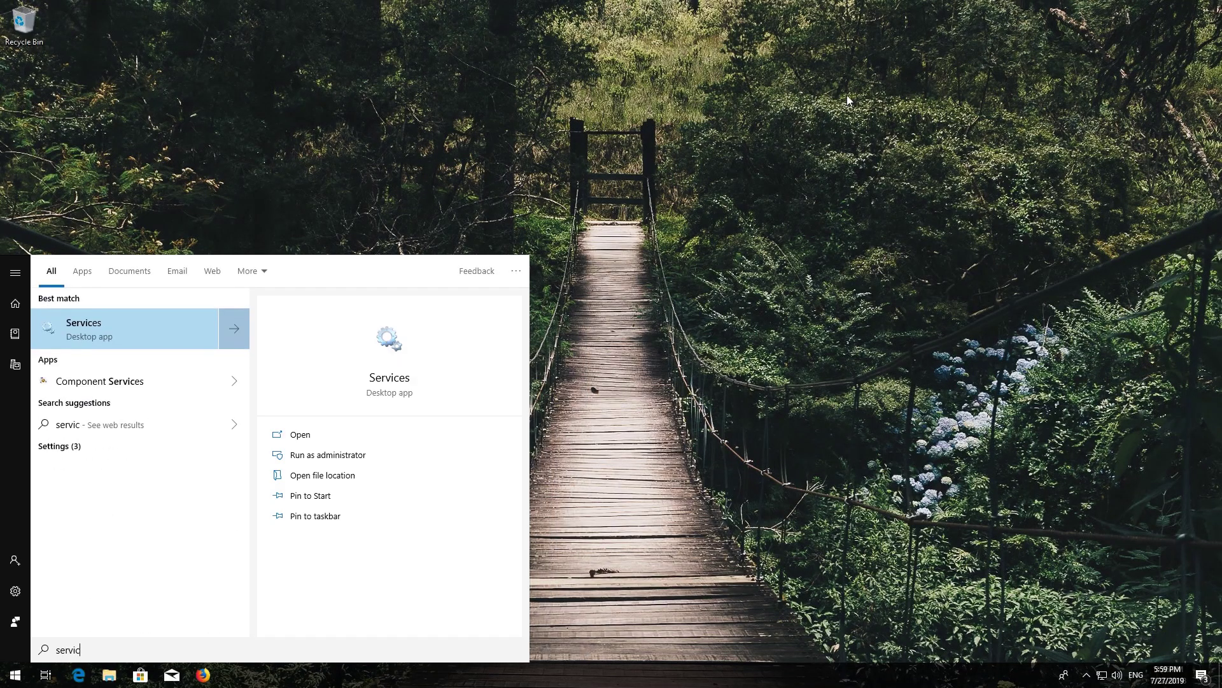
text(es)
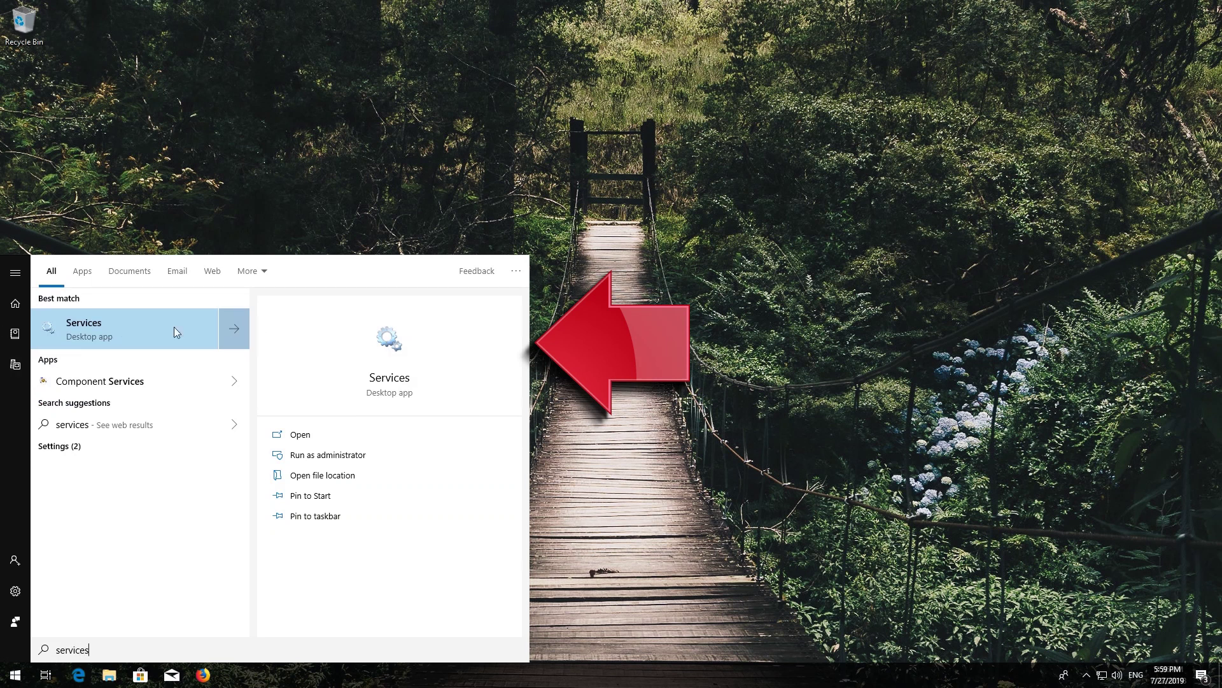
- Launch the Services console and bring up the context menu for the Windows Update service
click(140, 327)
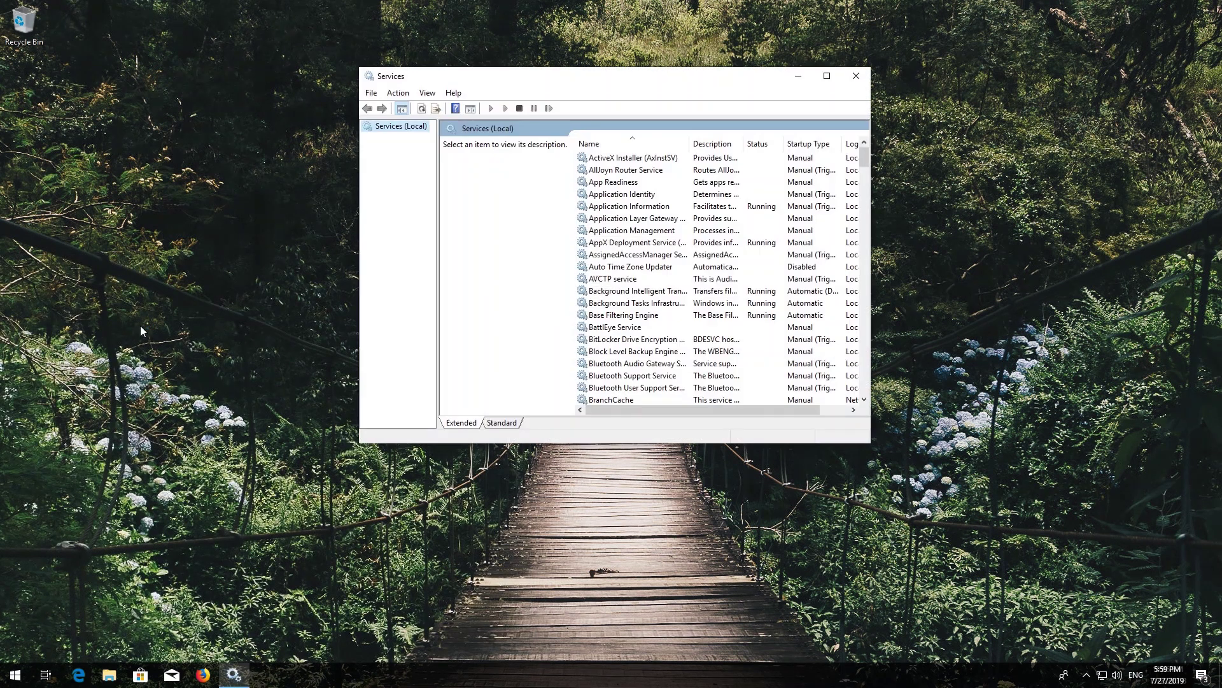
click(611, 279)
scroll(610, 278, down, 12)
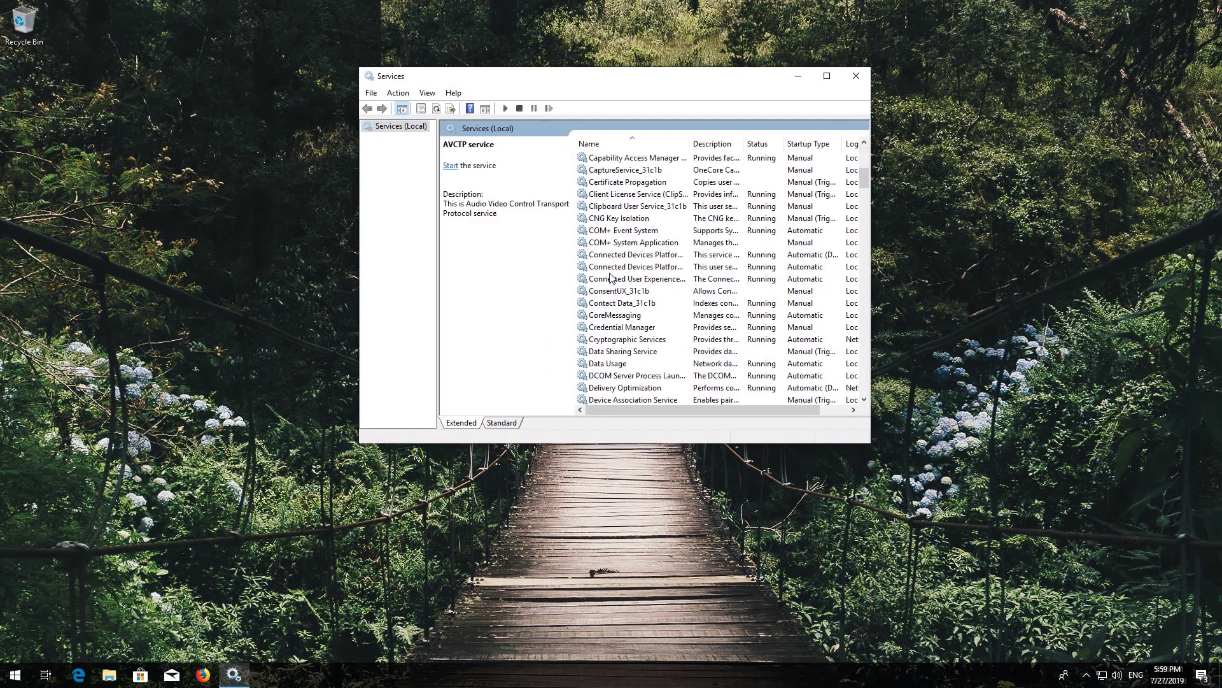
scroll(610, 278, down, 20)
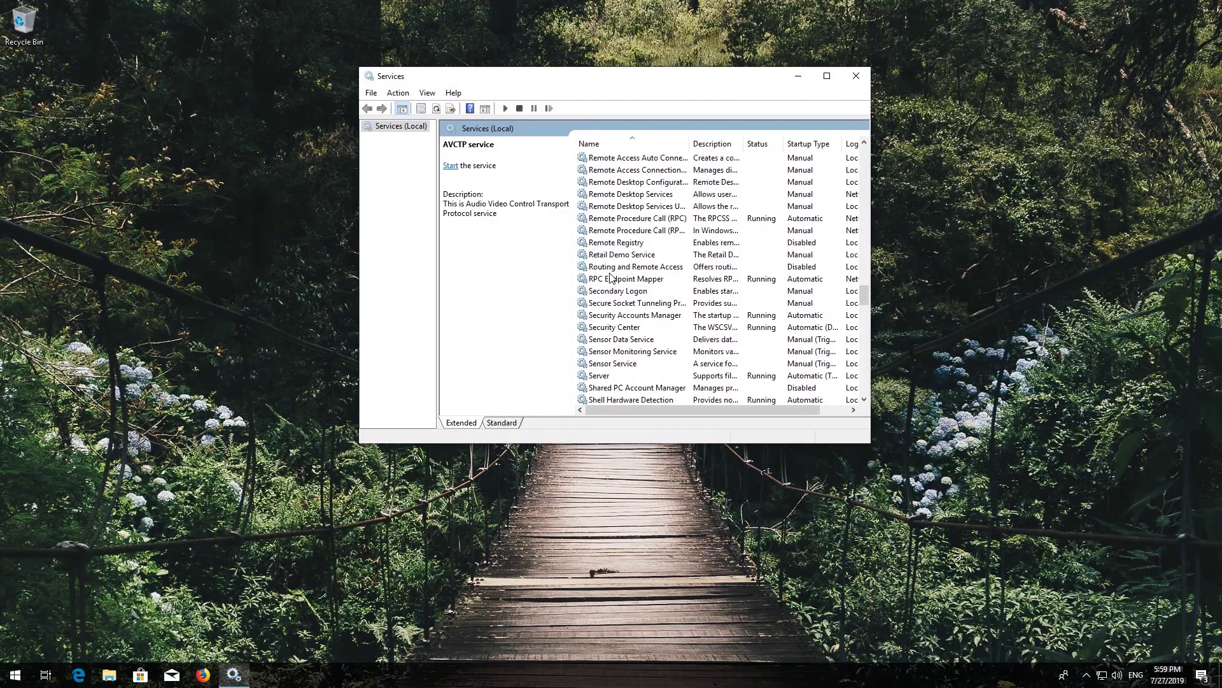
scroll(610, 277, down, 6)
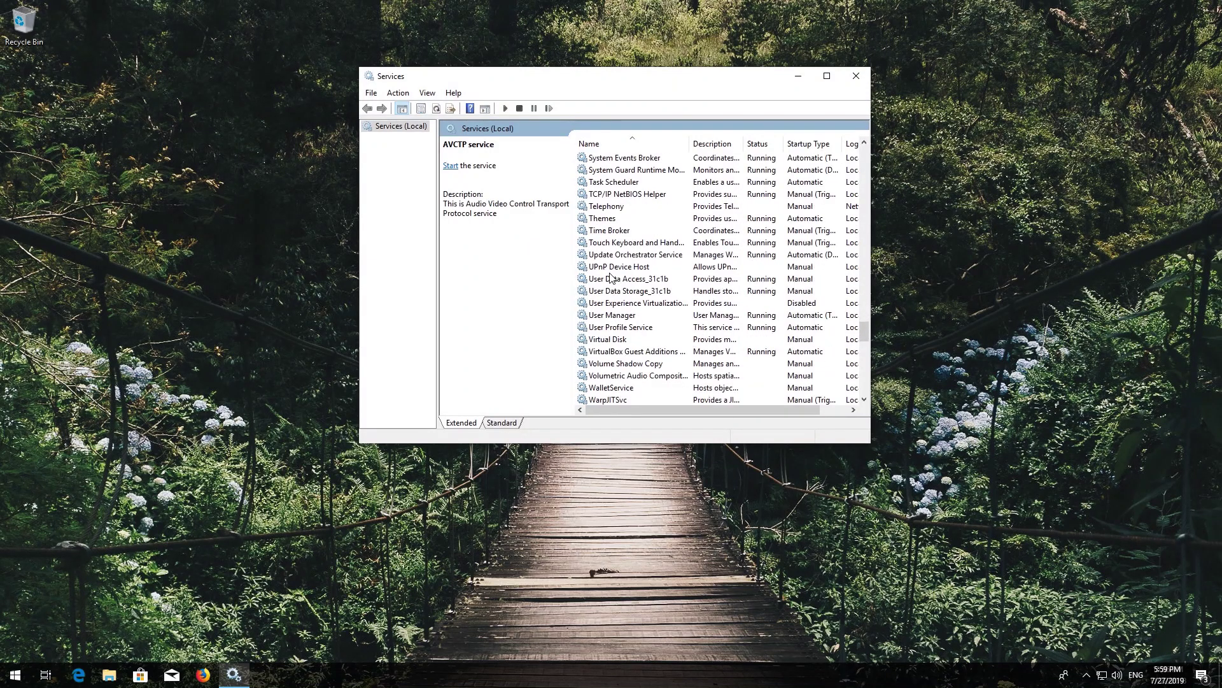
scroll(610, 278, down, 5)
scroll(610, 277, down, 10)
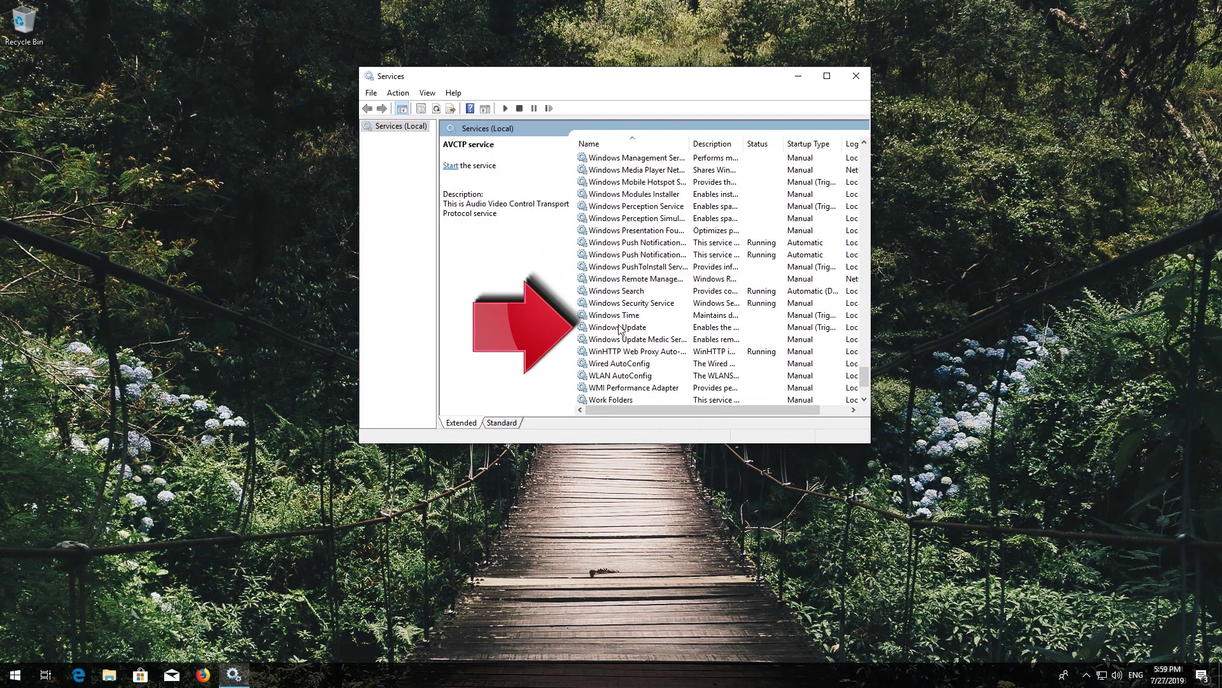
click(619, 327)
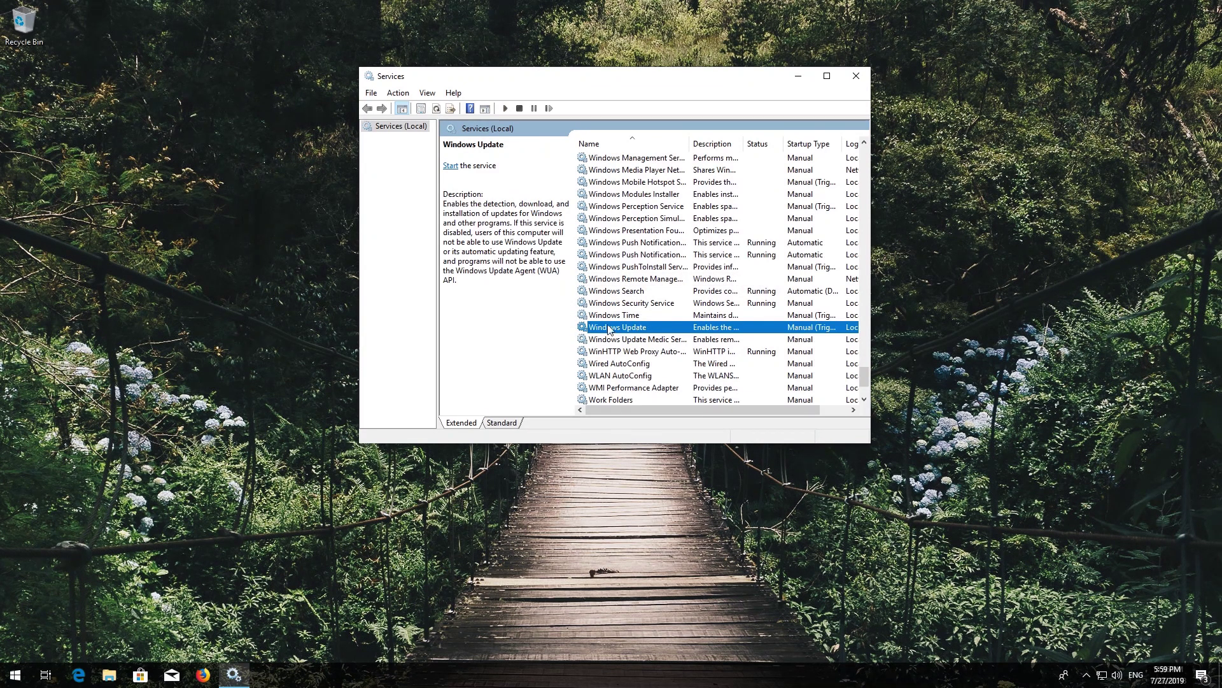
right_click(631, 329)
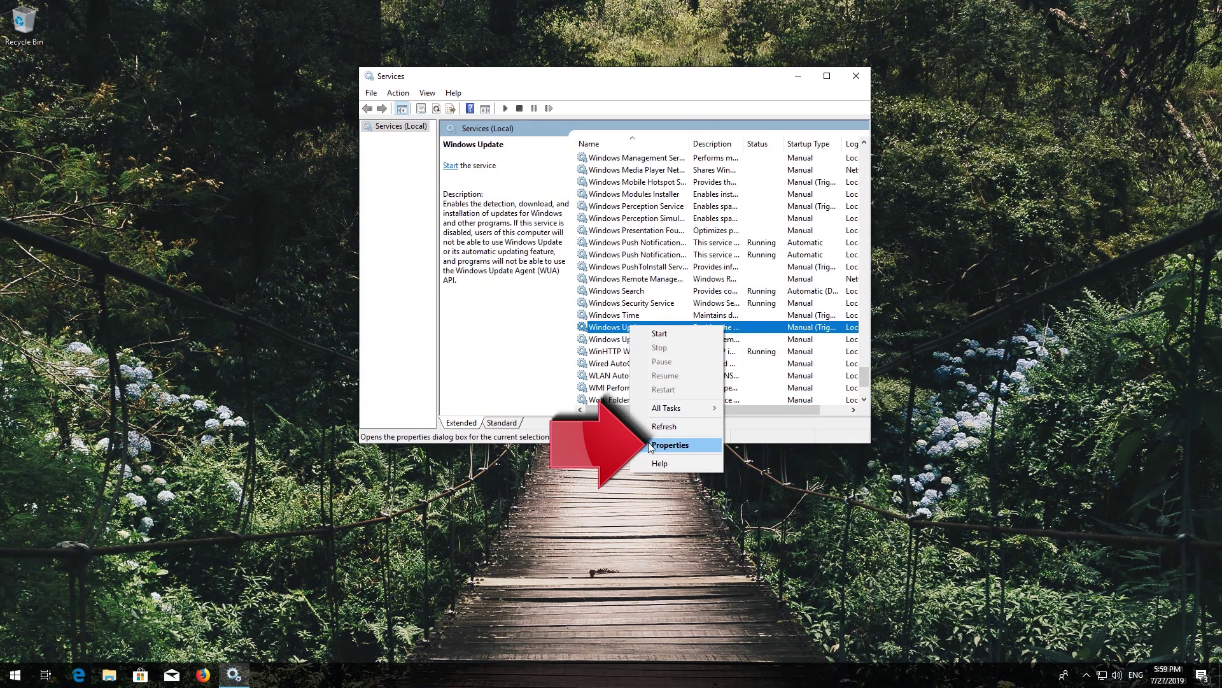
- Set the Windows Update service's startup type to Automatic in its Properties and apply it
click(679, 444)
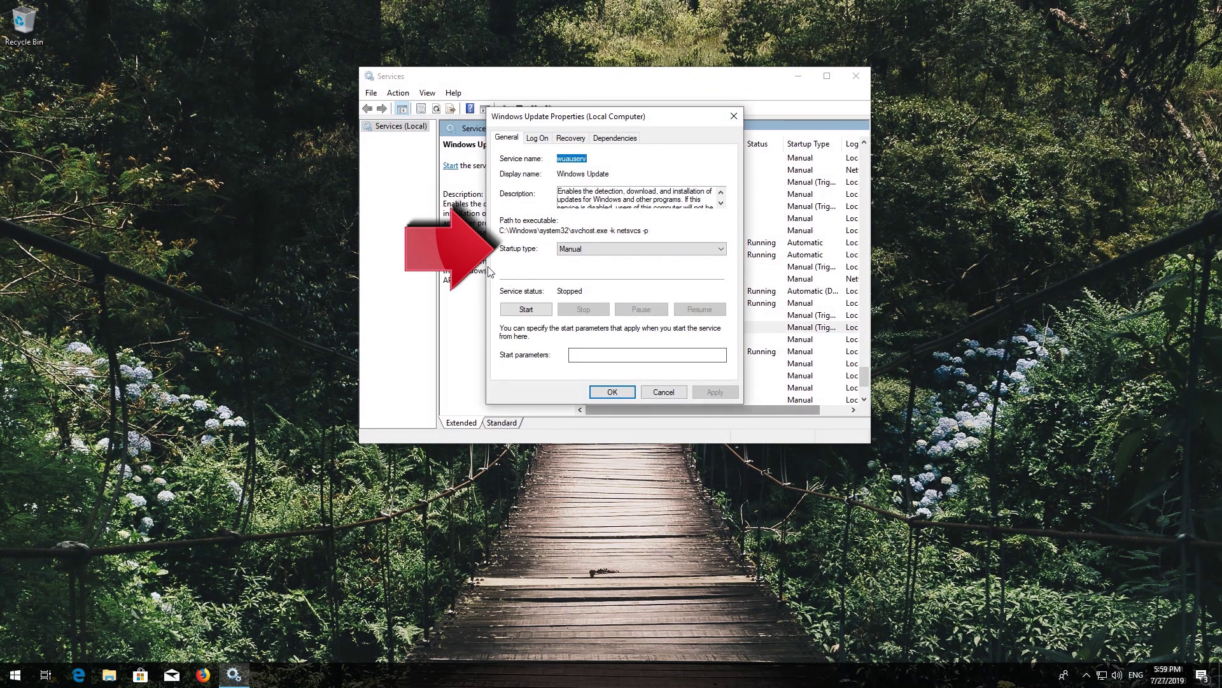
click(632, 250)
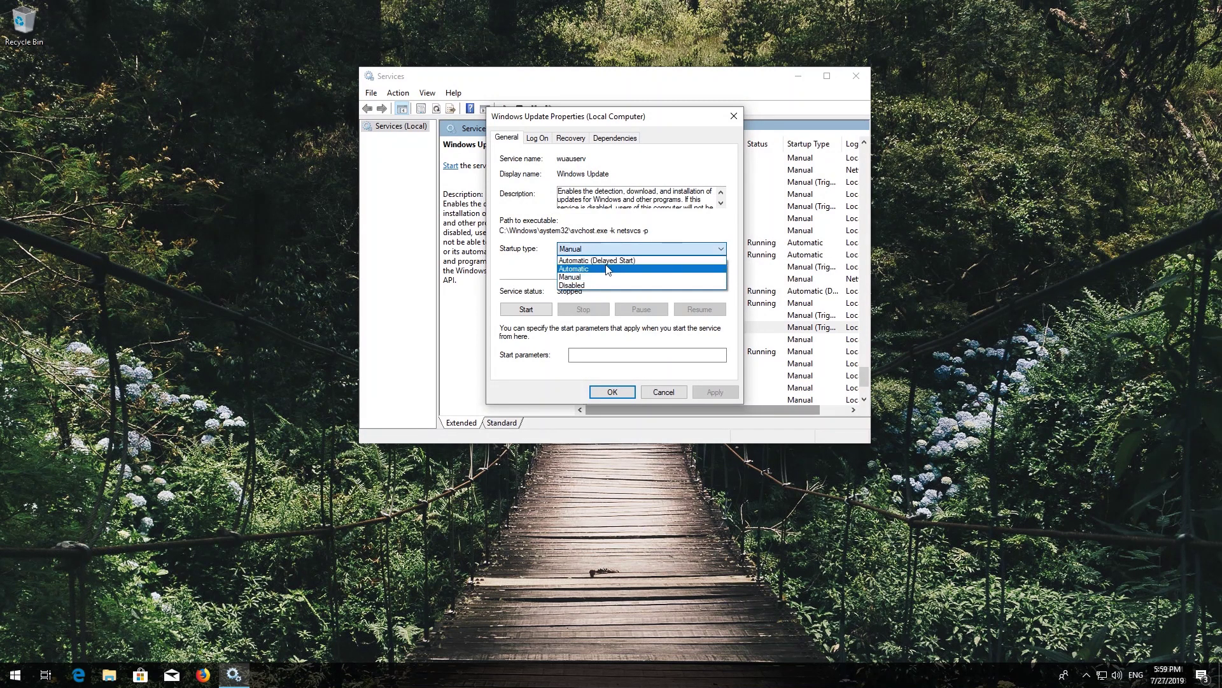
click(606, 269)
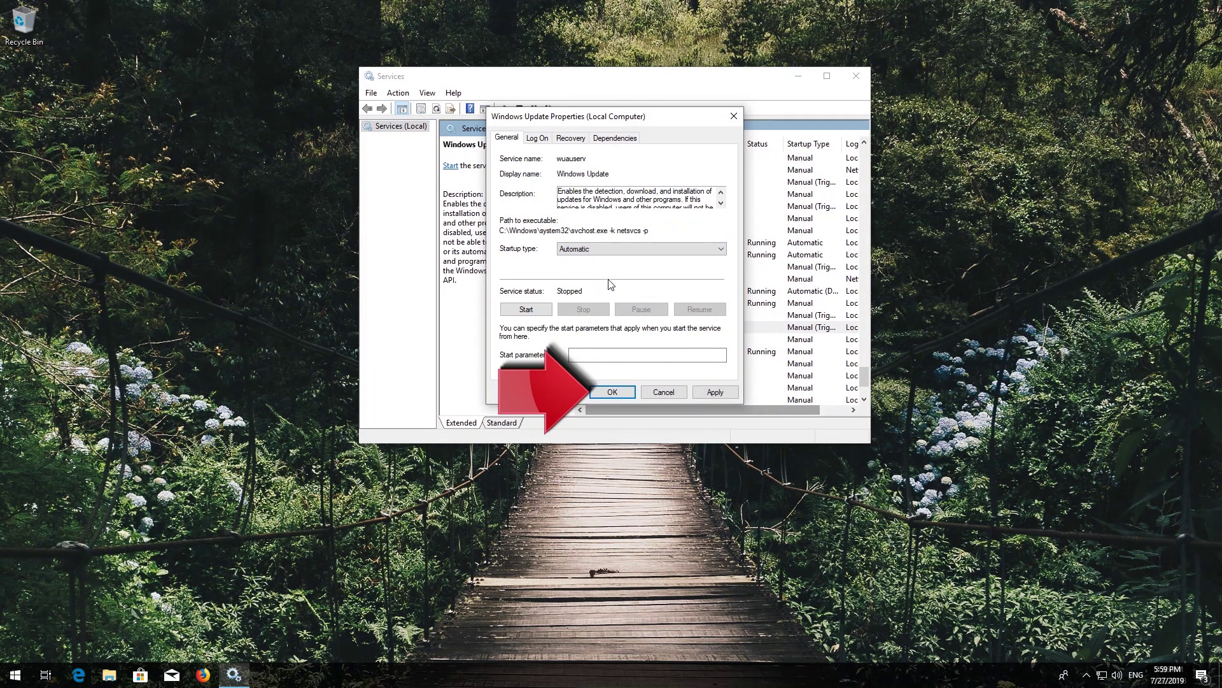
click(715, 392)
click(612, 391)
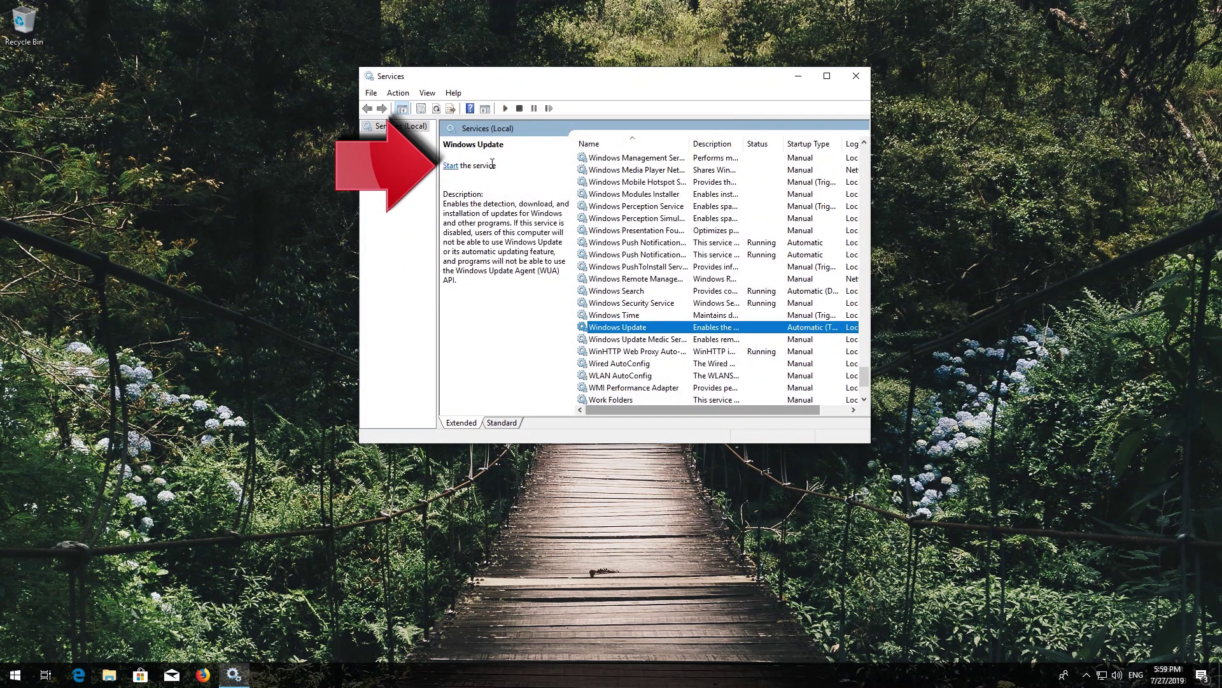
- Start and then restart the Windows Update service, then close the Services console
click(454, 168)
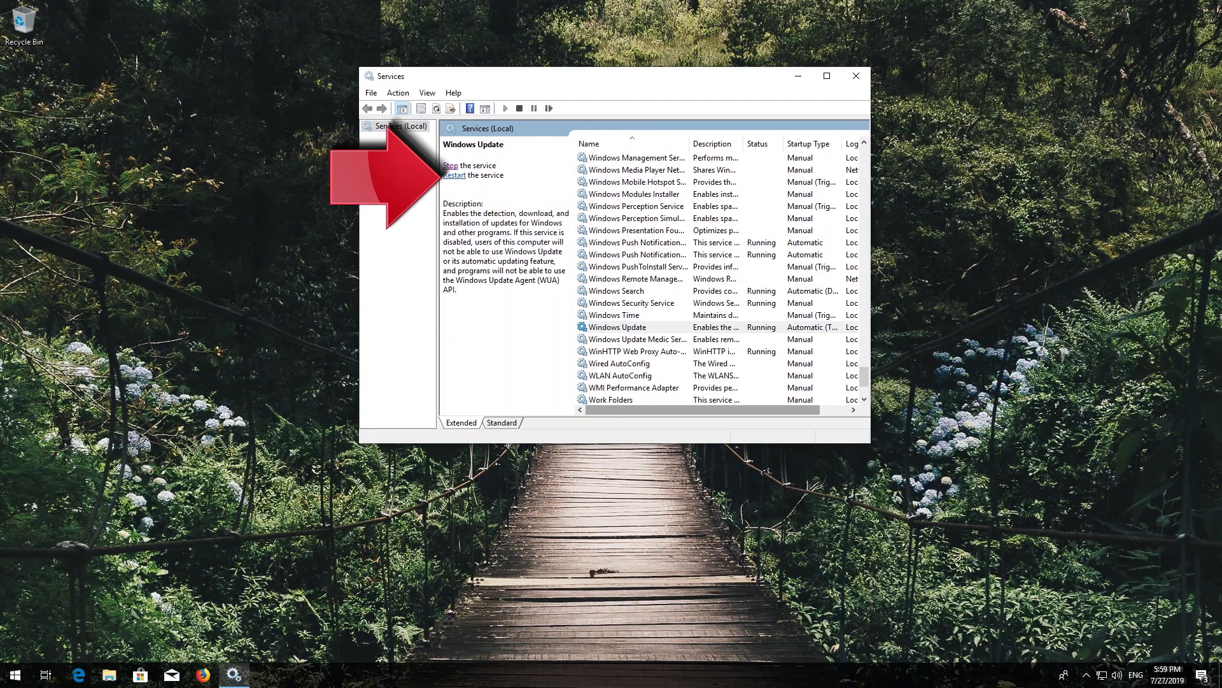
click(456, 176)
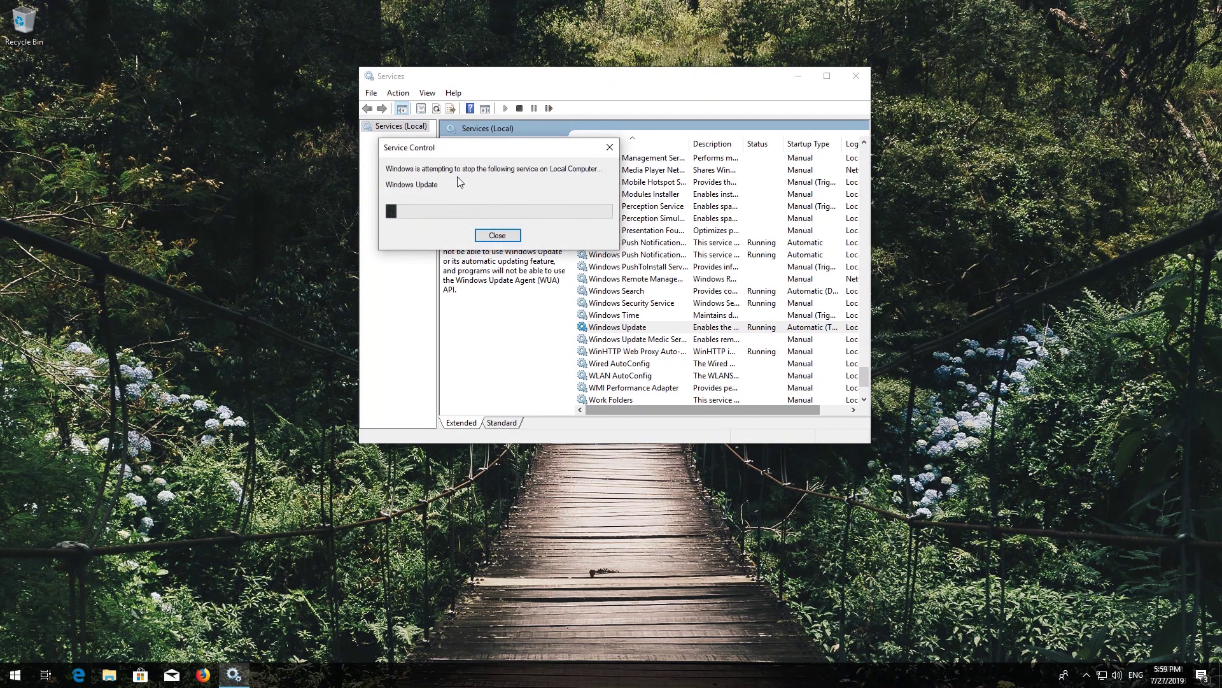
click(868, 76)
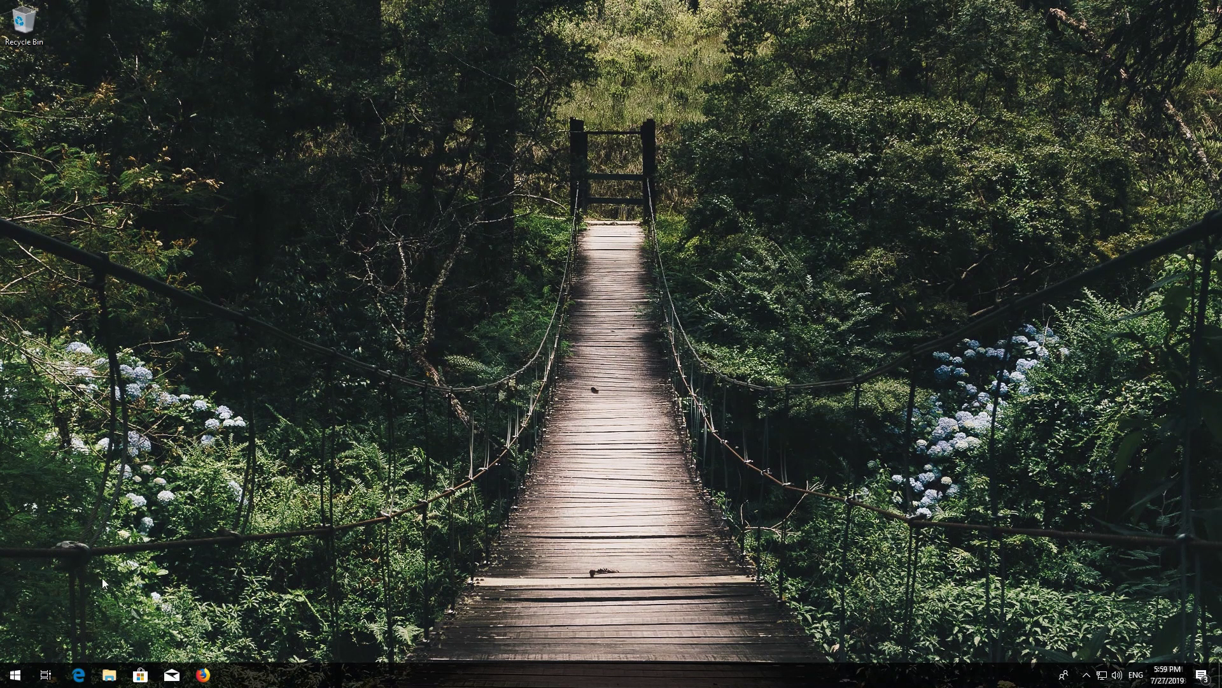
- Restart the PC from the Start menu power options
click(16, 676)
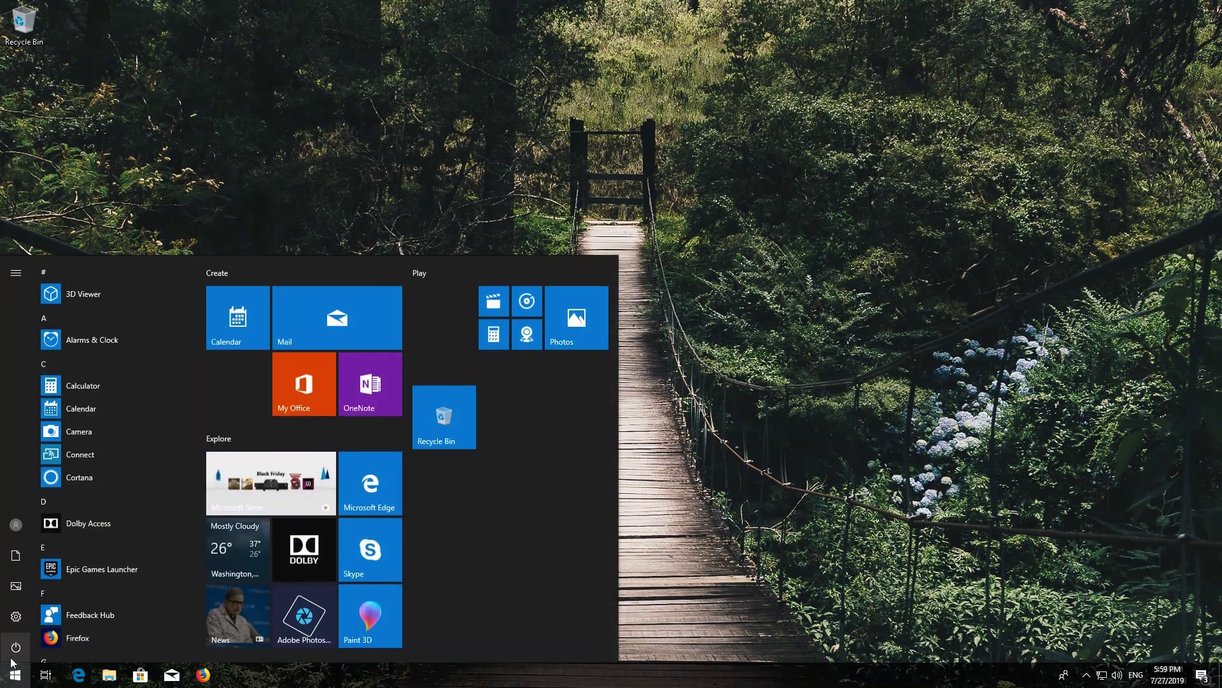
click(14, 650)
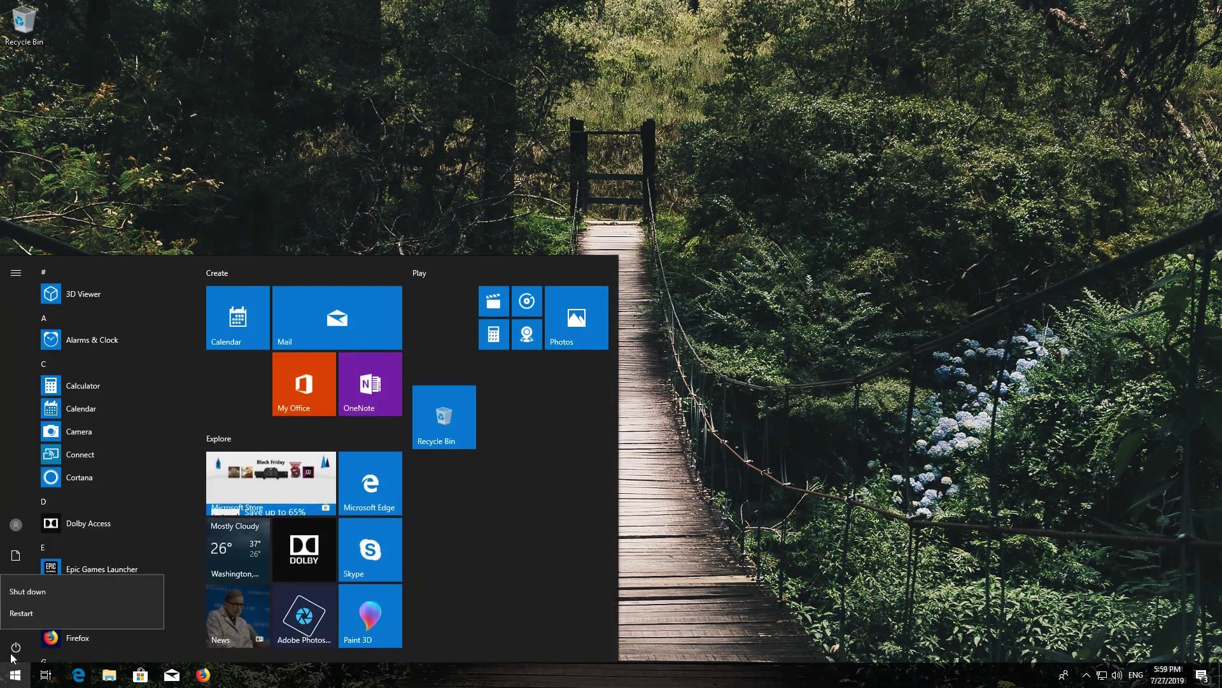
click(20, 613)
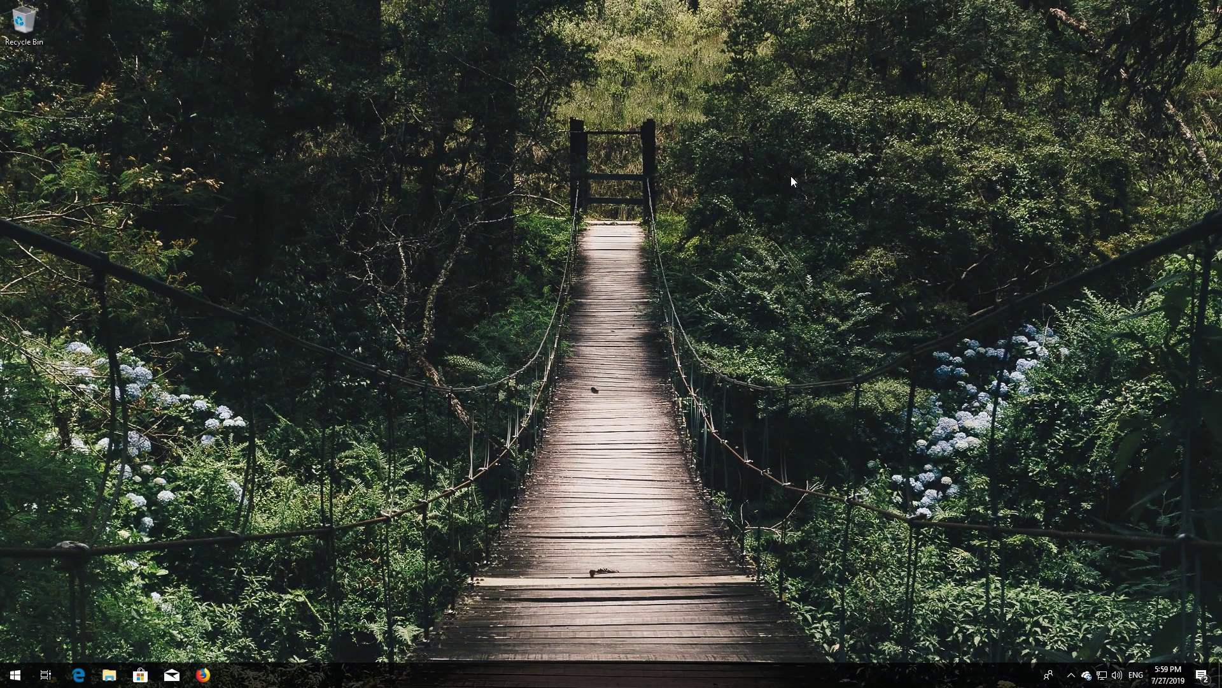
- Run Command Prompt as administrator from a 'cmd' search, approving the UAC prompt
key(super)
text(cmd)
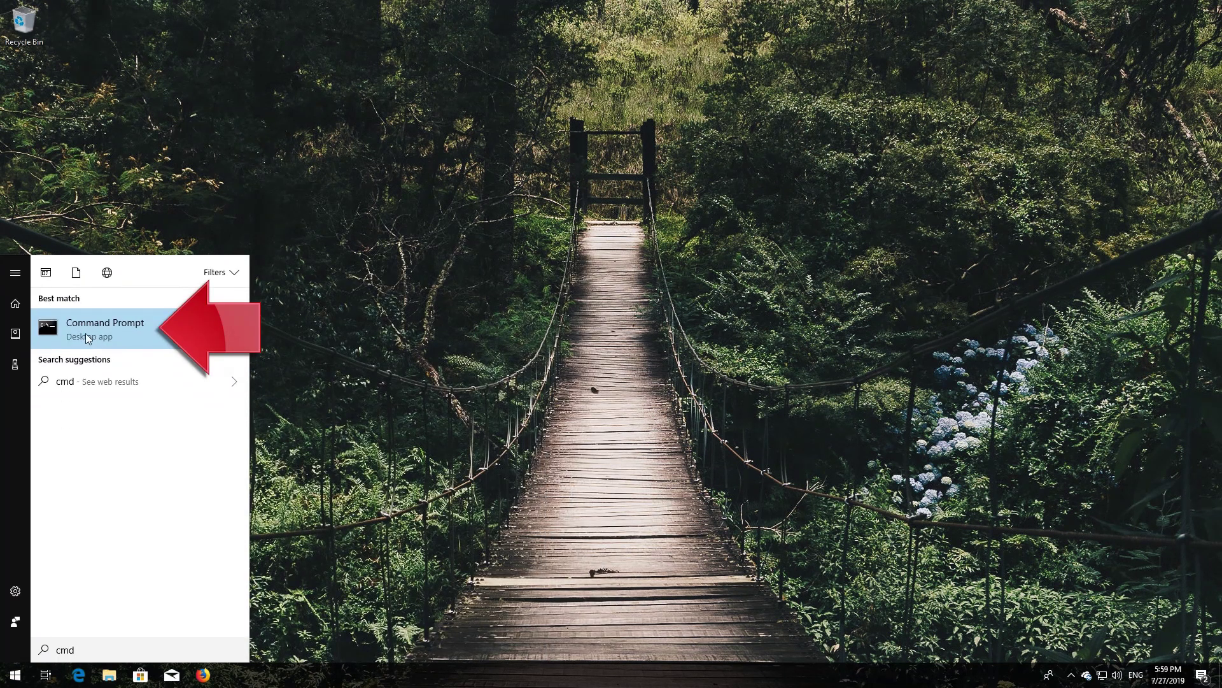
key(shift+F10)
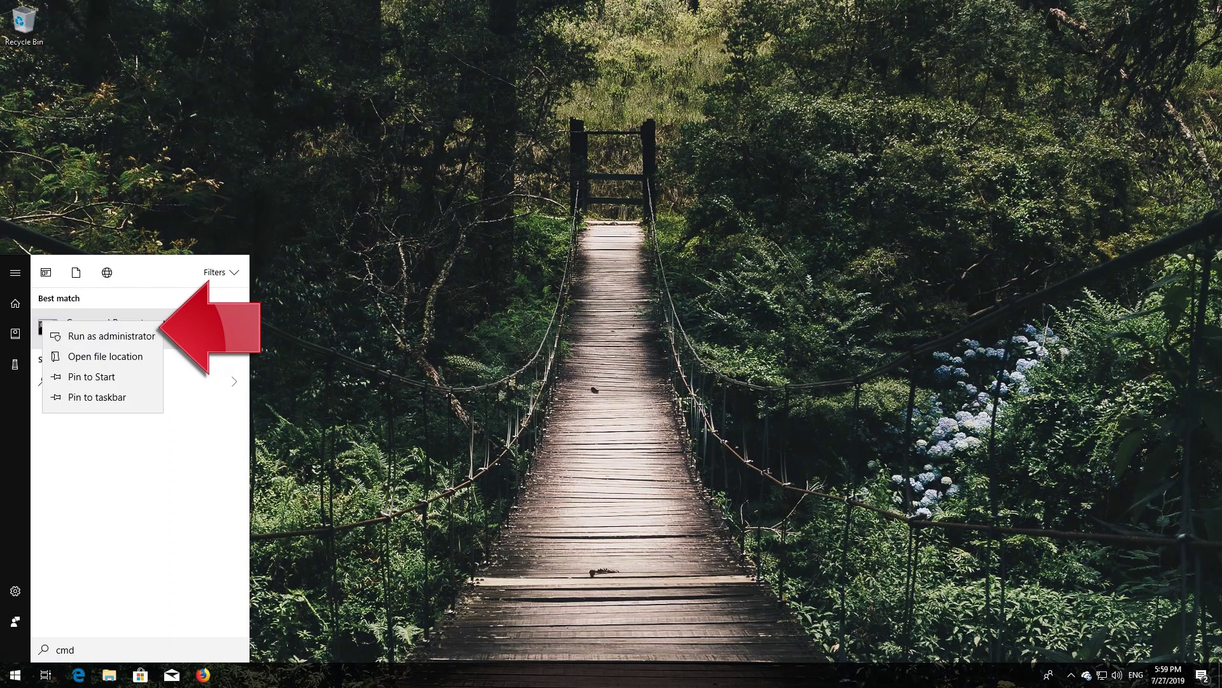
click(88, 342)
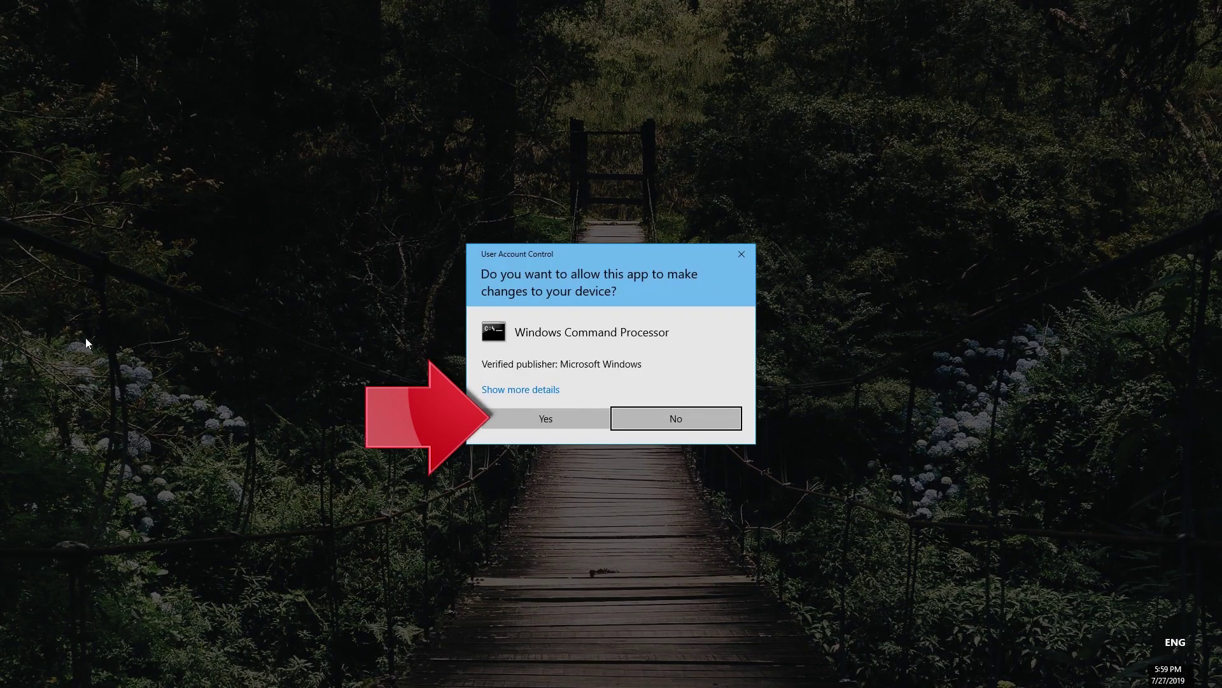
click(550, 418)
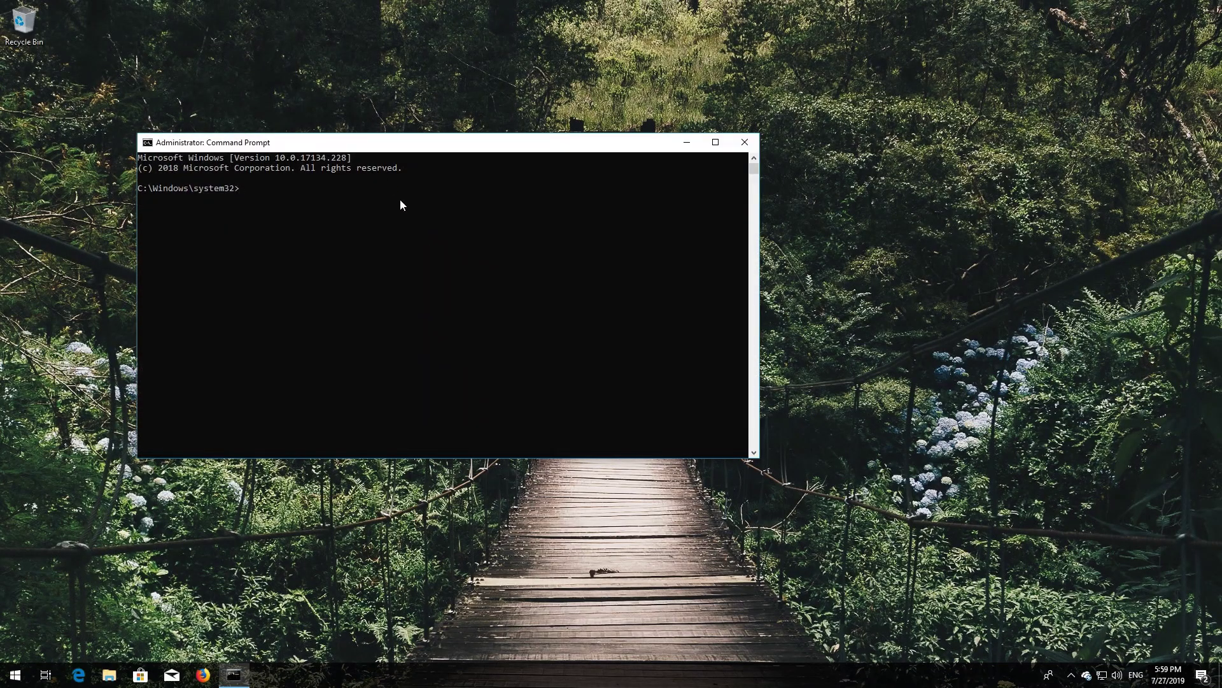
- Set wuauserv and bits to start automatically with 'SC config <service> start=auto'
drag(381, 149, 551, 193)
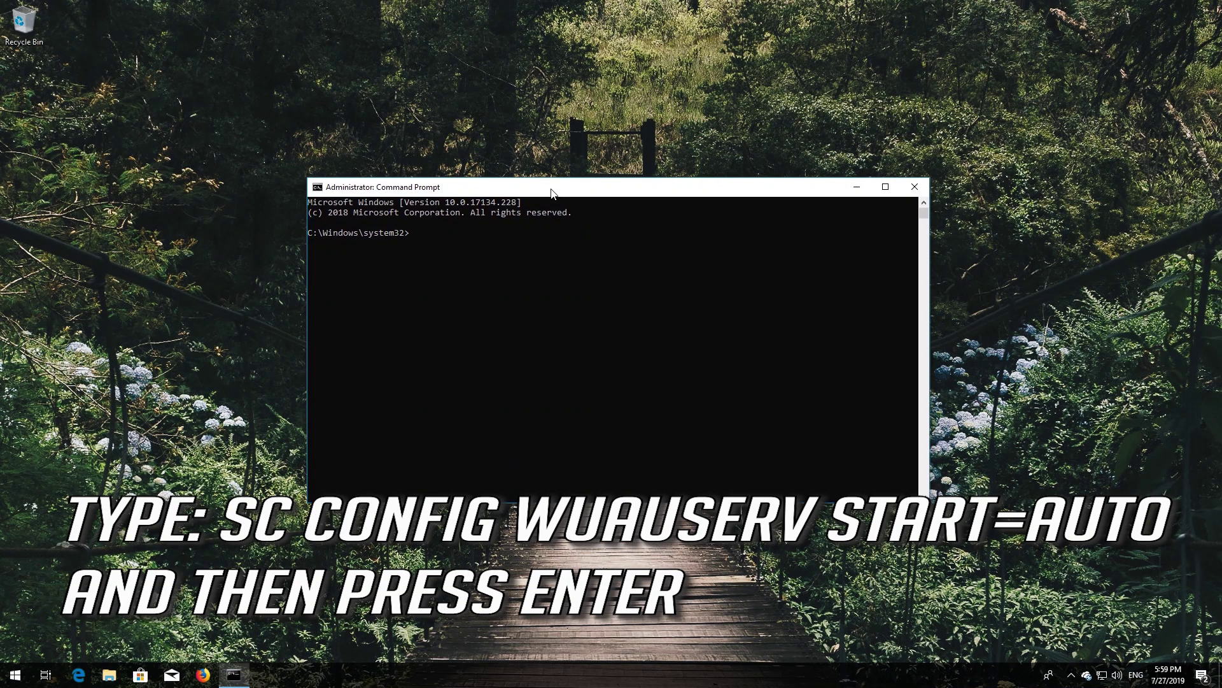
text(SC config wuauserv start=auto)
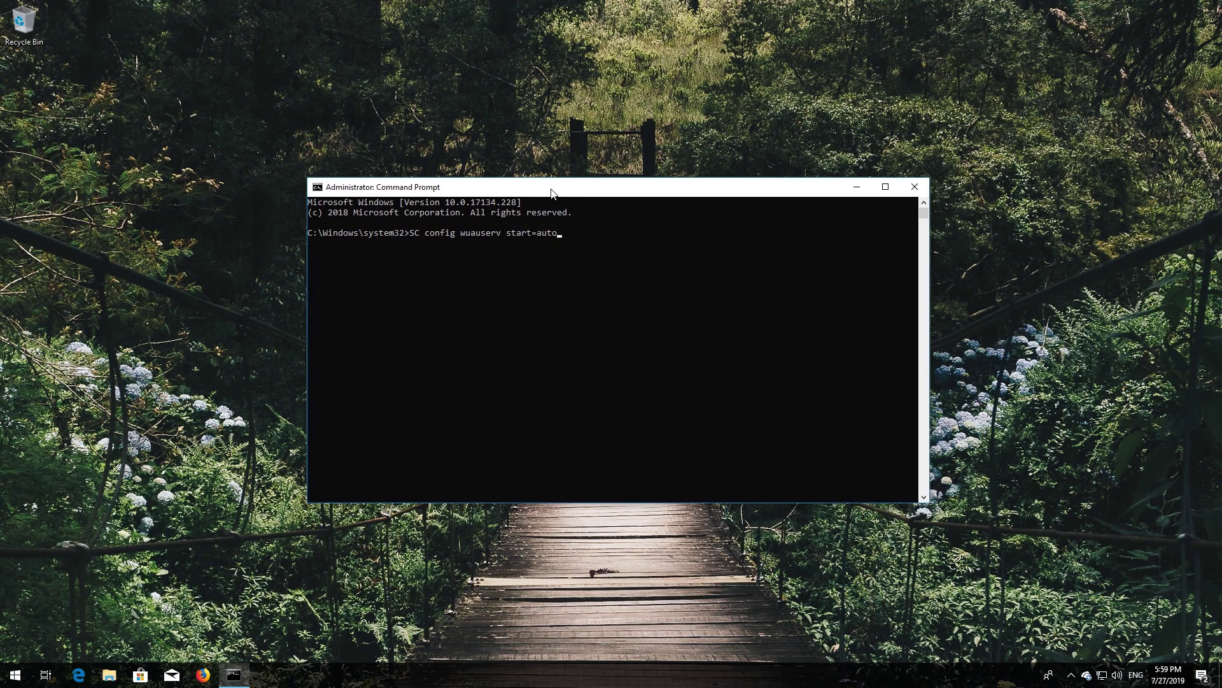
key(Return)
text(S)
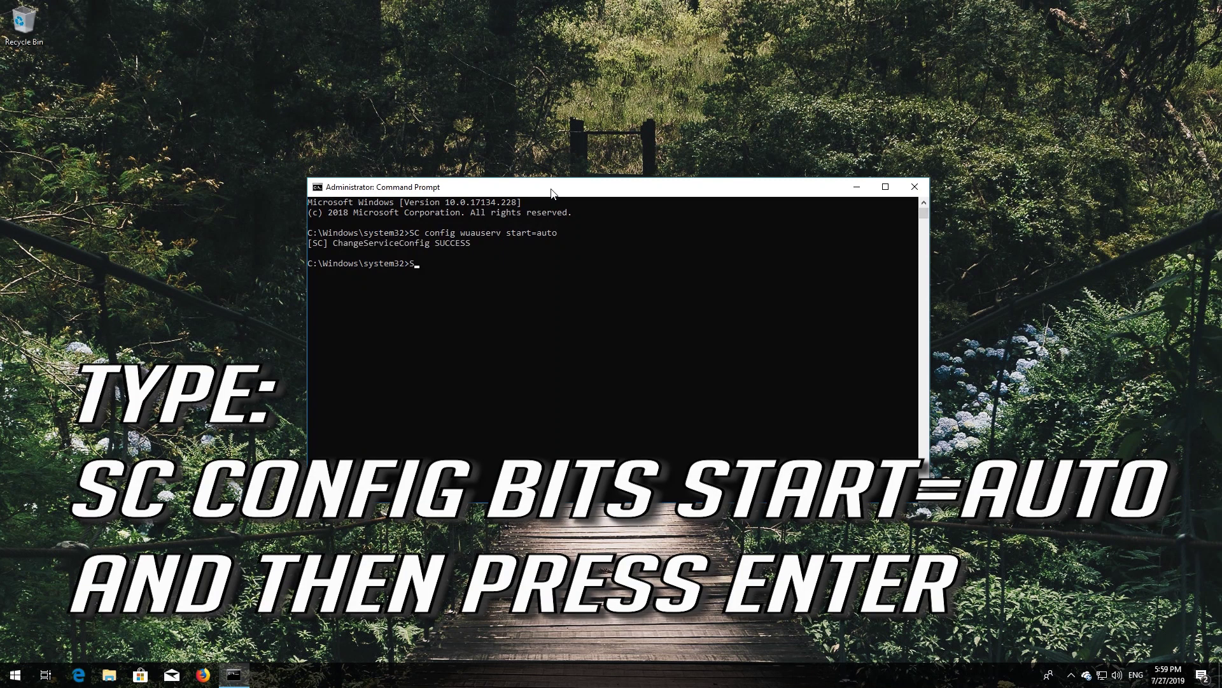
text(C config bits start=auto)
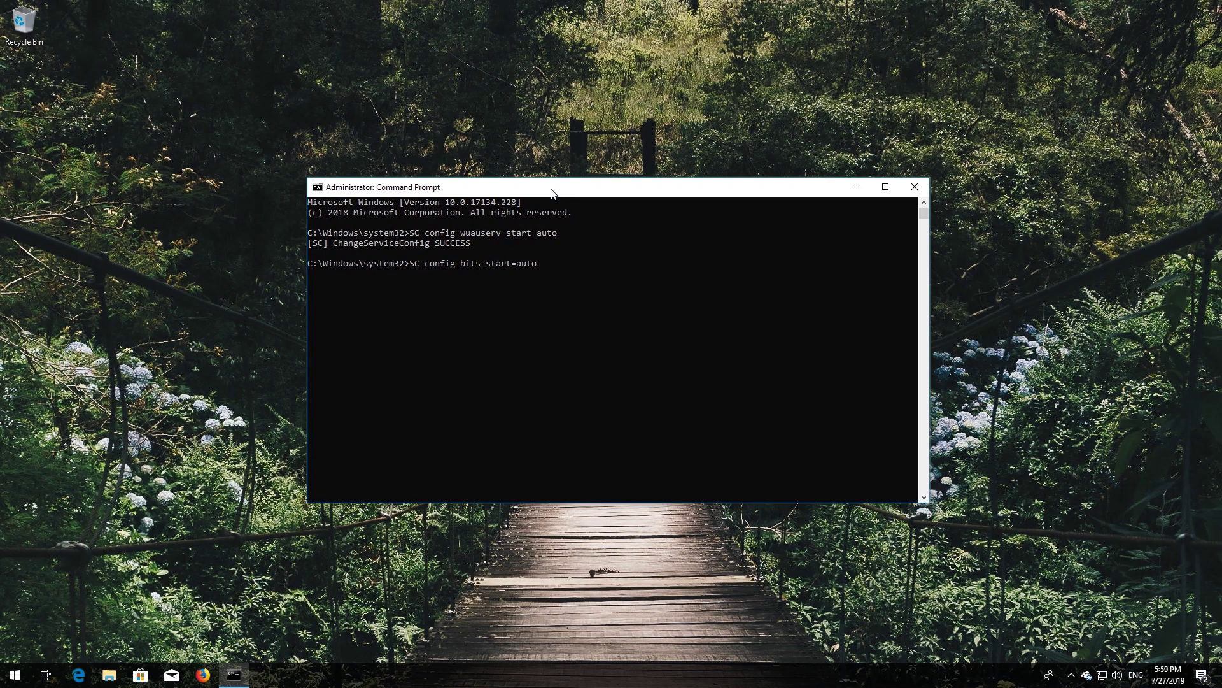
key(Return)
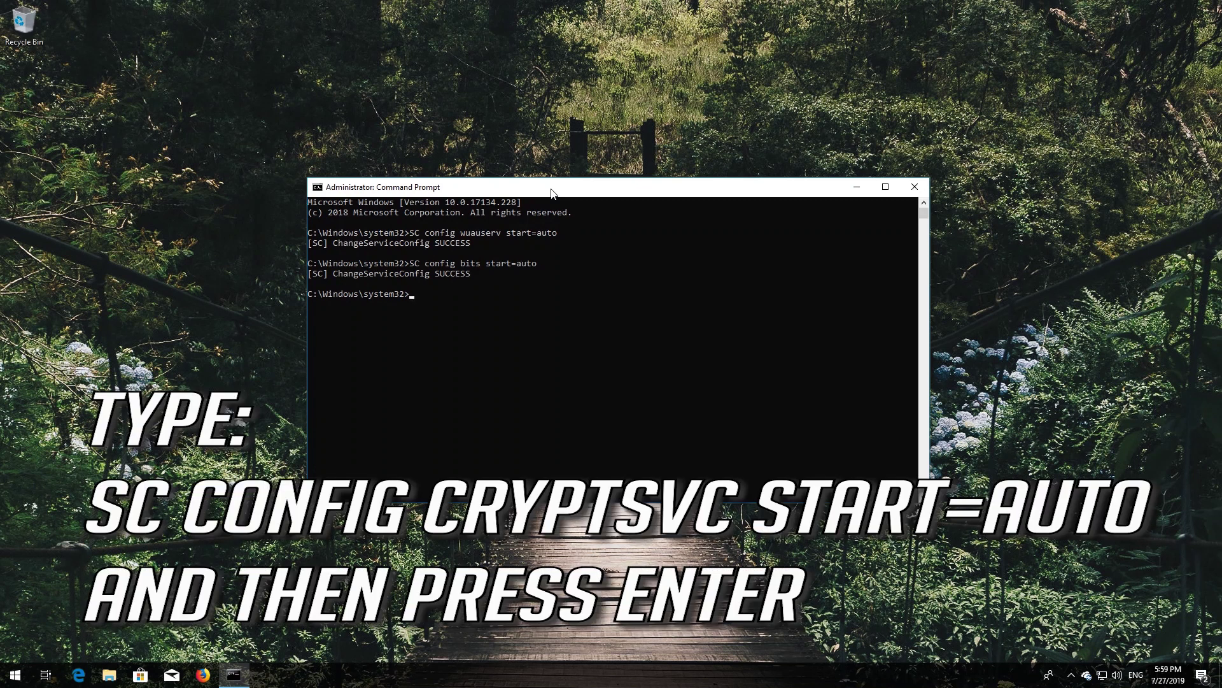
- Set cryptsvc and trustedinstaller to start=auto via SC config, then type exit
text(SC config cryptsvc start=auto)
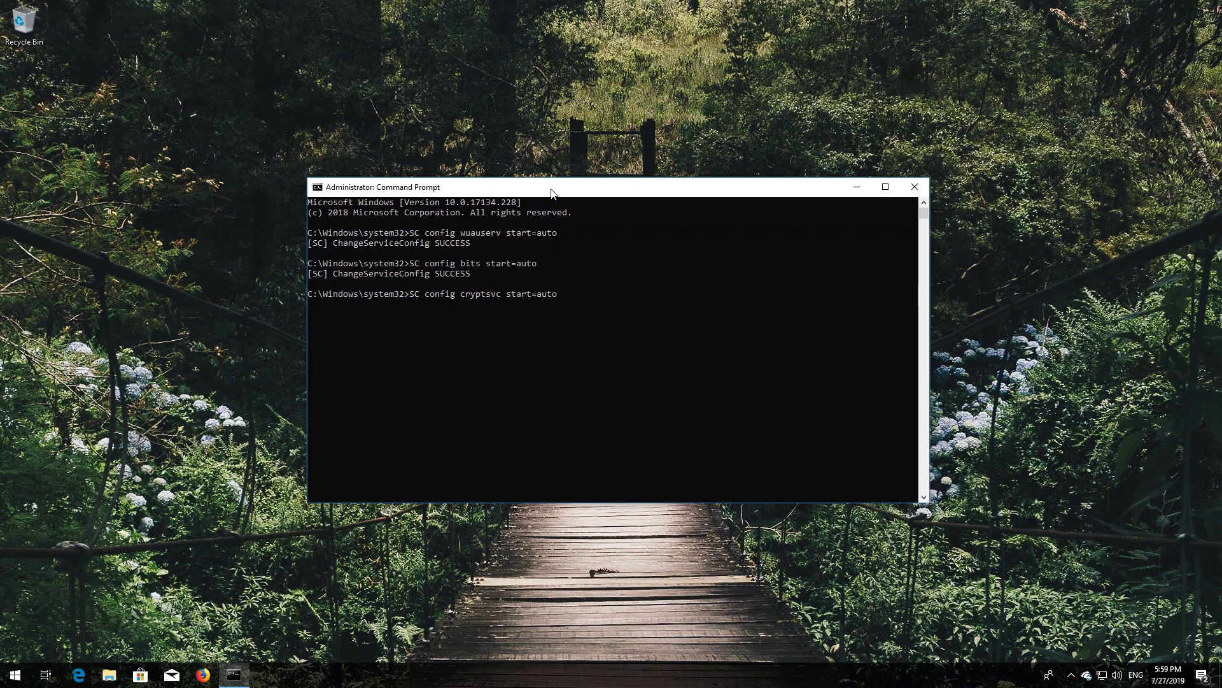
key(Return)
text(SC)
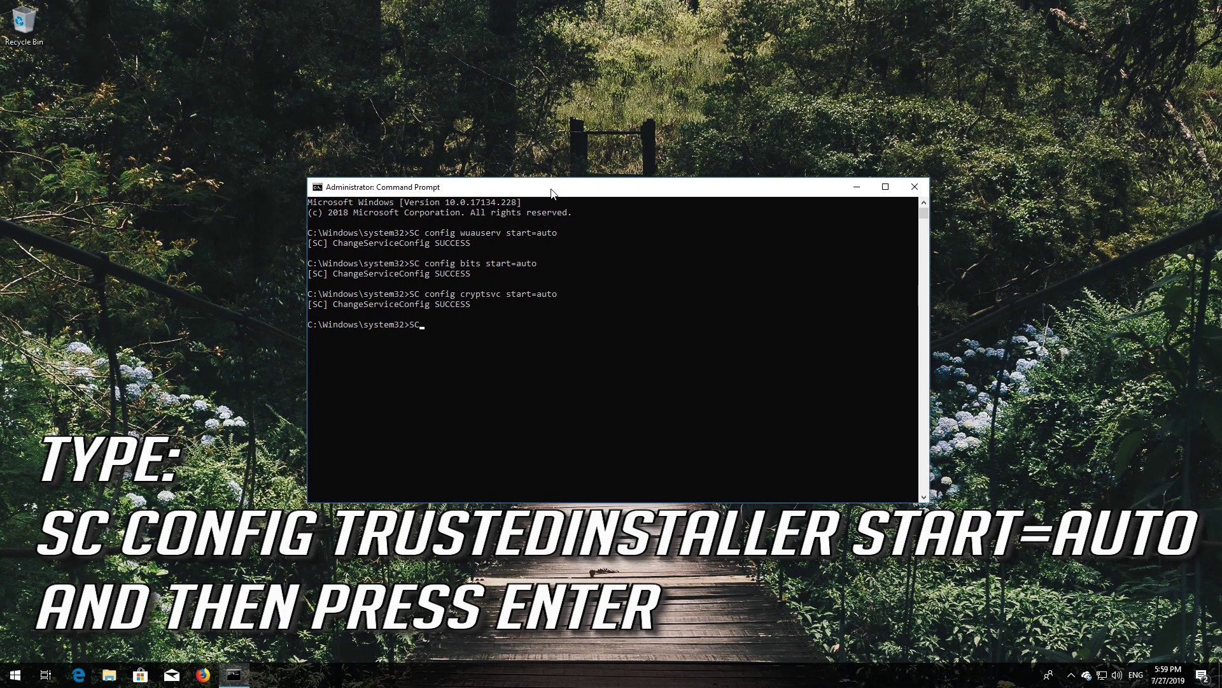
text( config trustedinstaller)
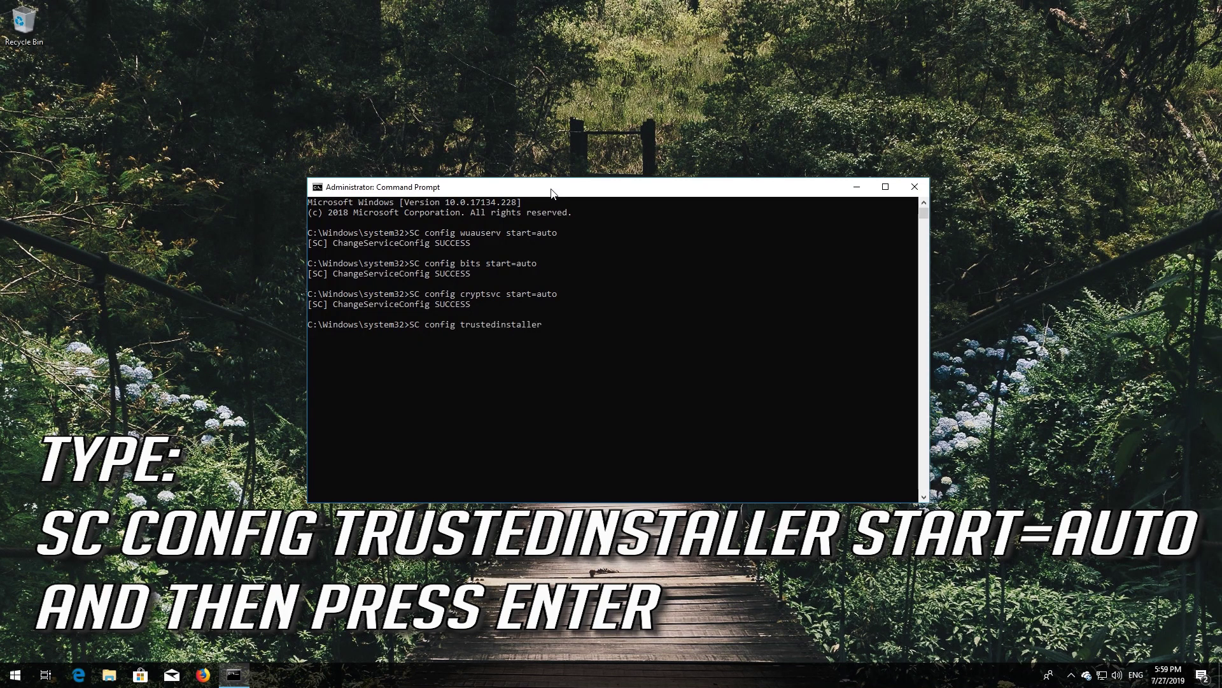
text( start=auto)
key(Return)
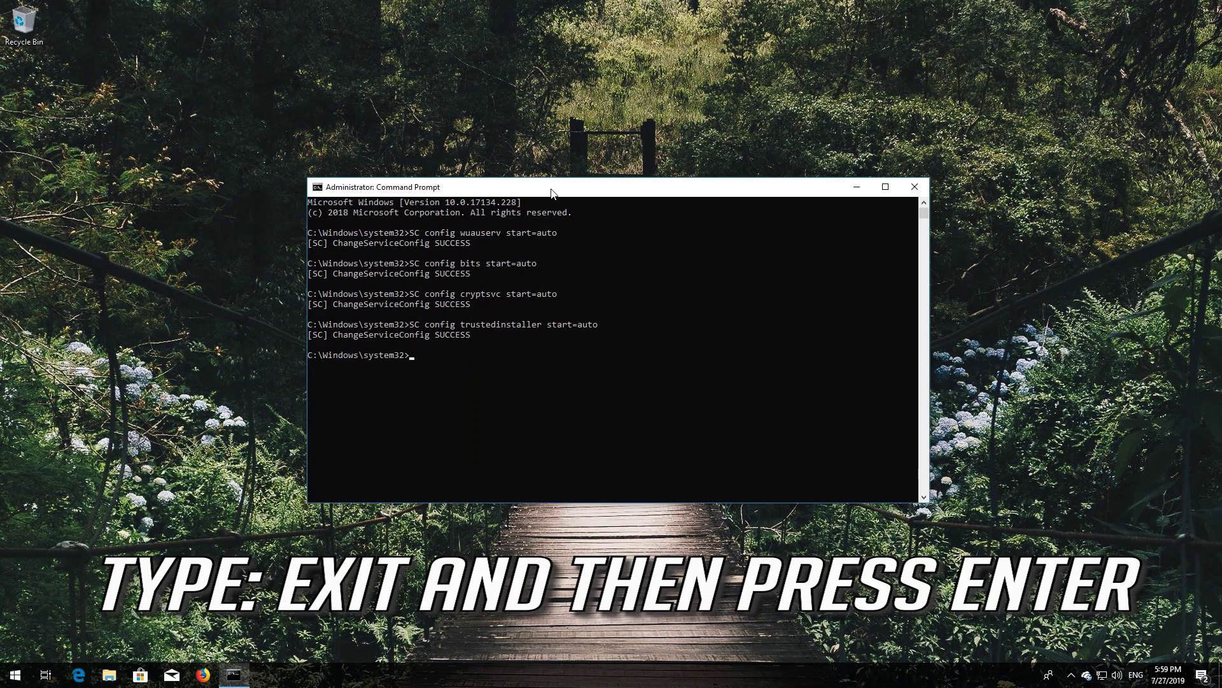
text(exit)
- Close Command Prompt and restart the PC from the Start menu power options
key(Return)
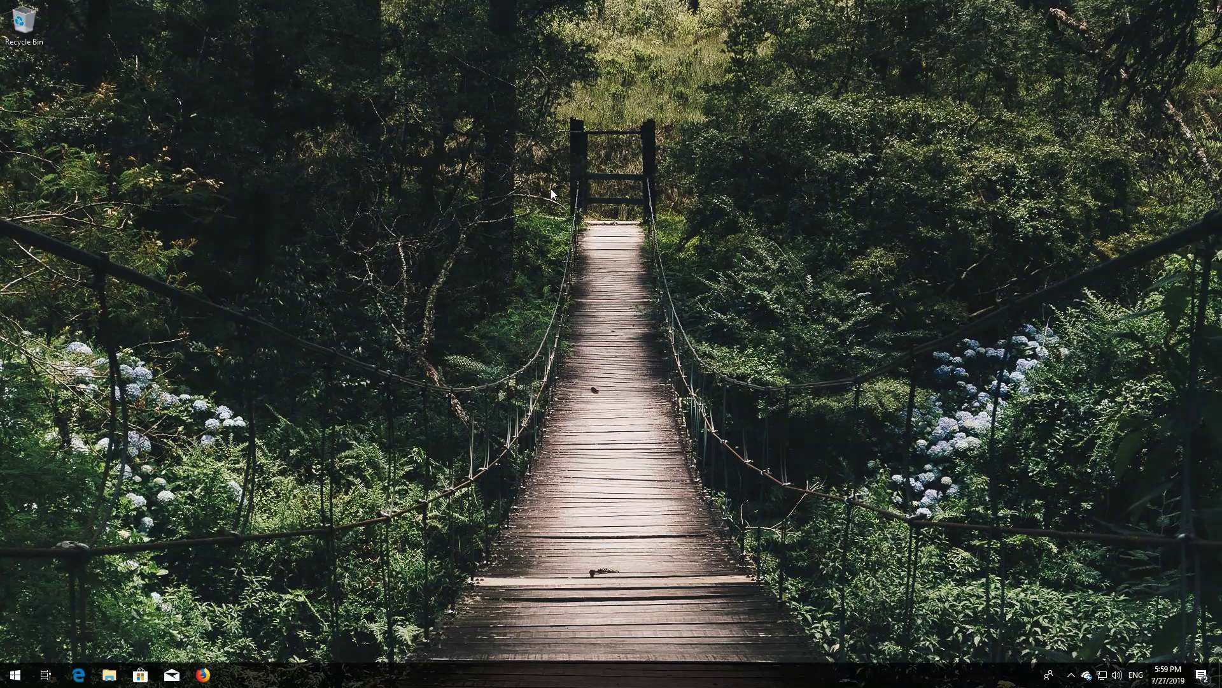
key(super)
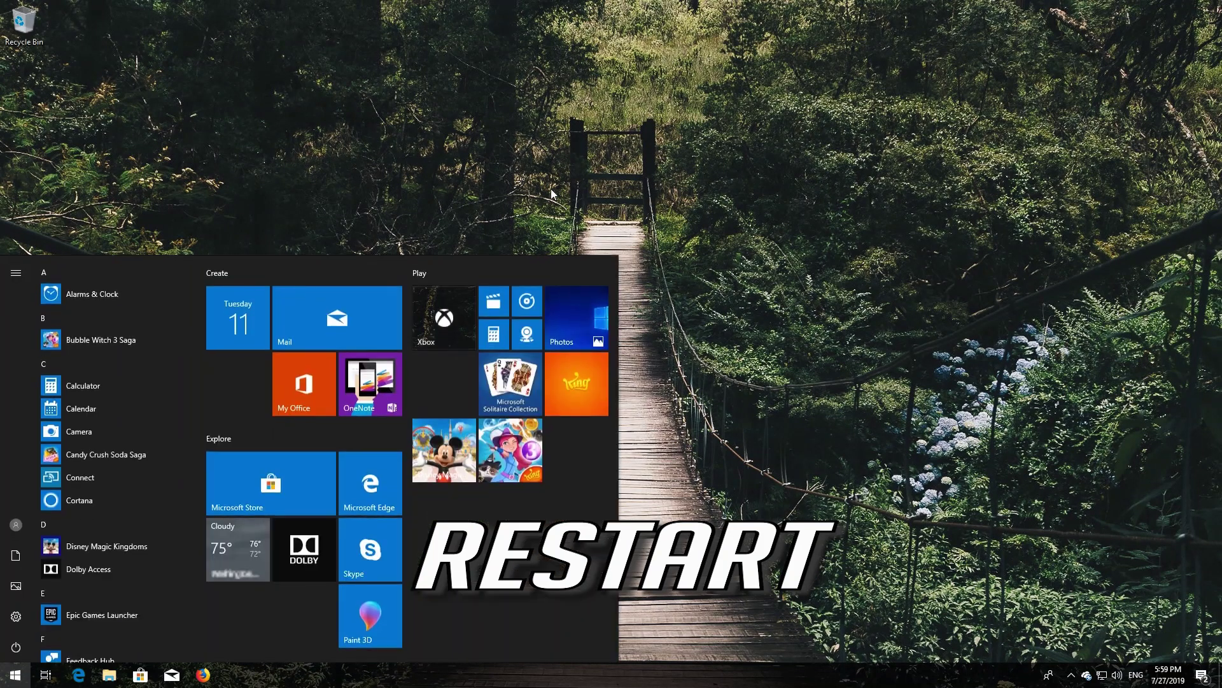
click(16, 647)
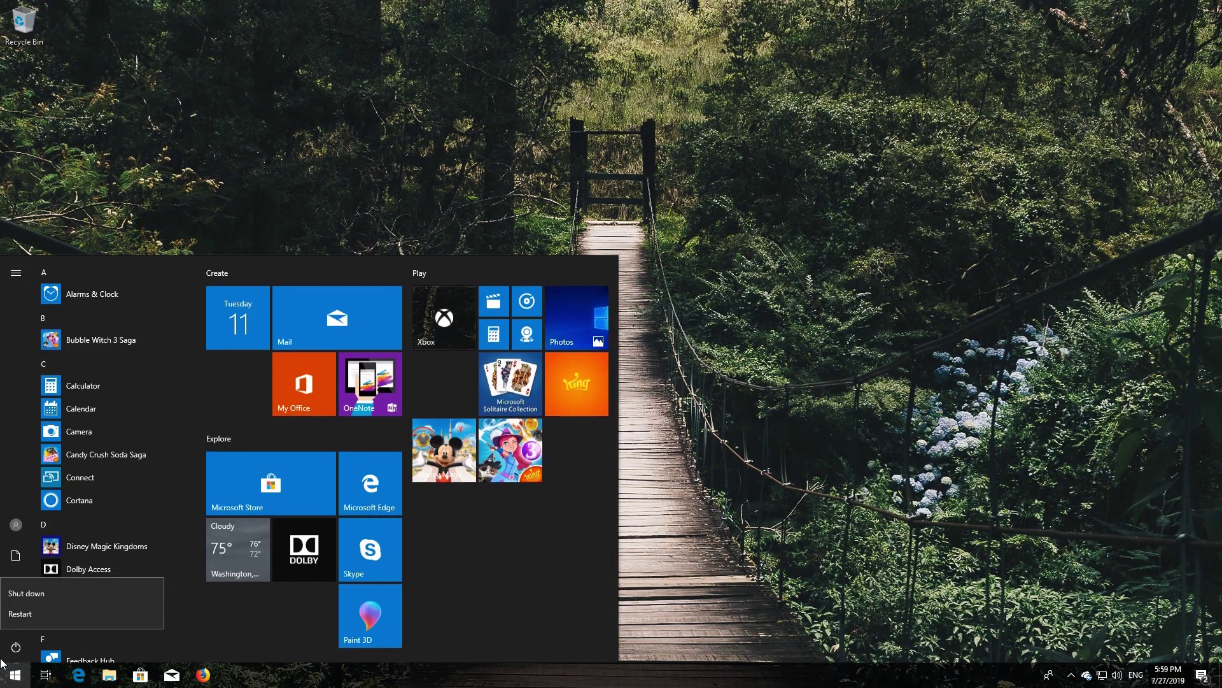
click(20, 620)
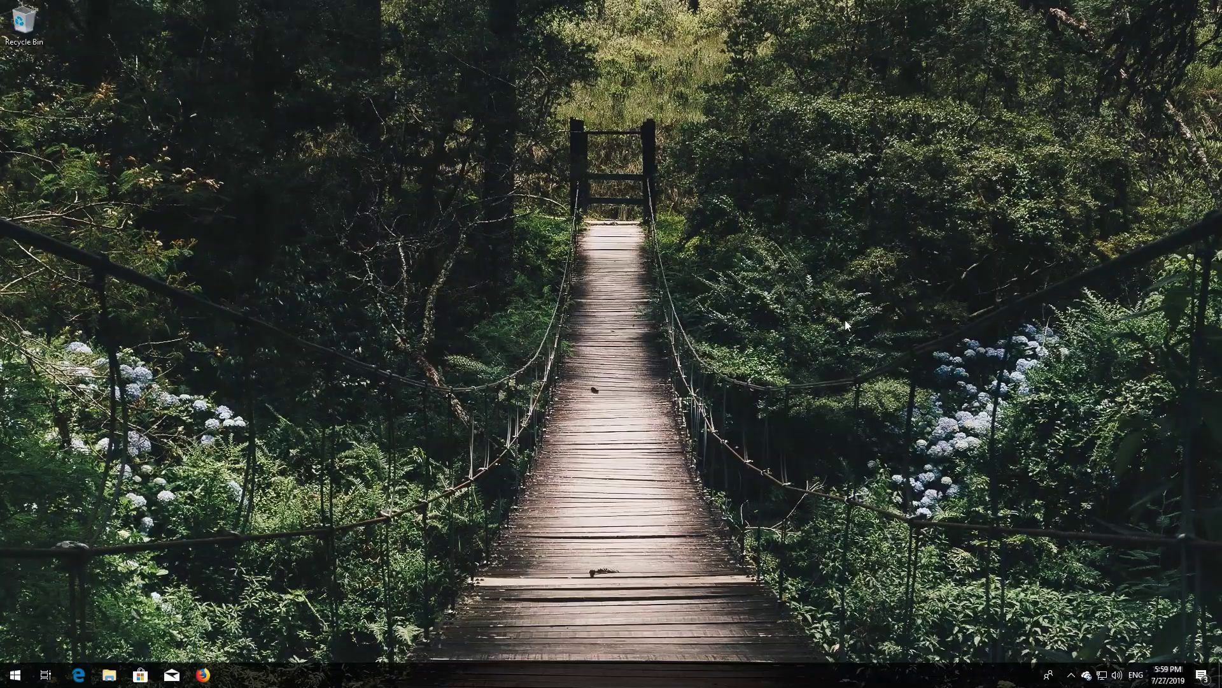
- Search the Start menu for 'troubleshoot'
key(super)
text(tro)
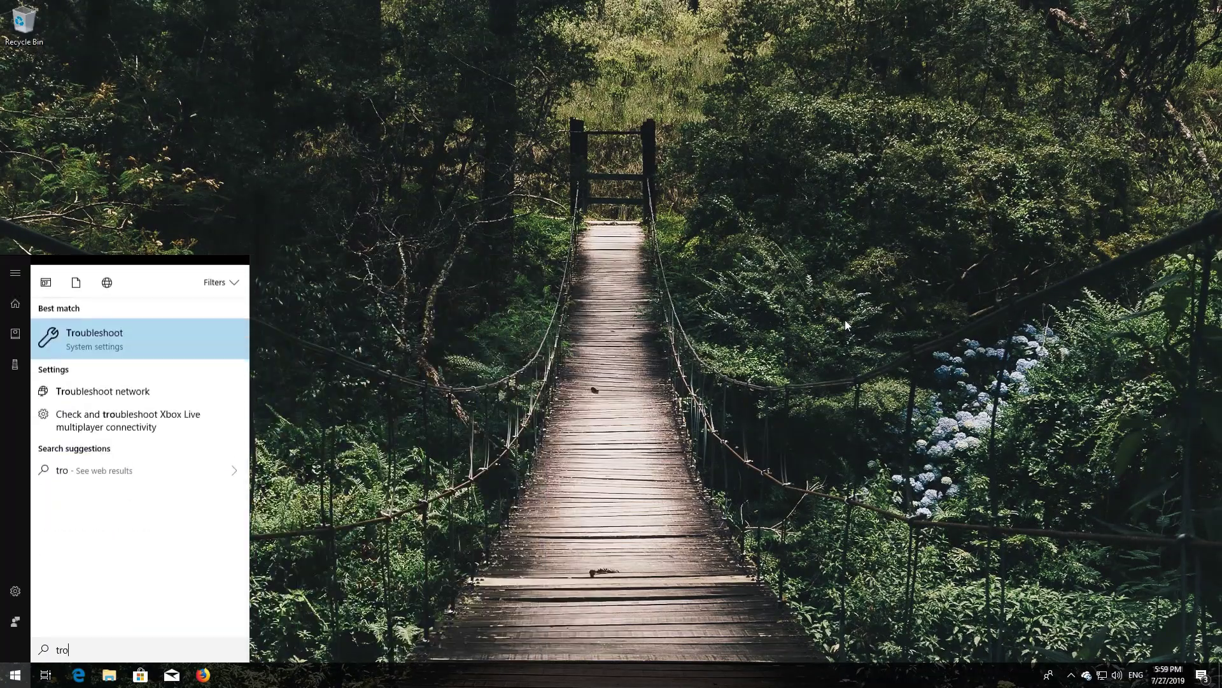
text(ubleshoo)
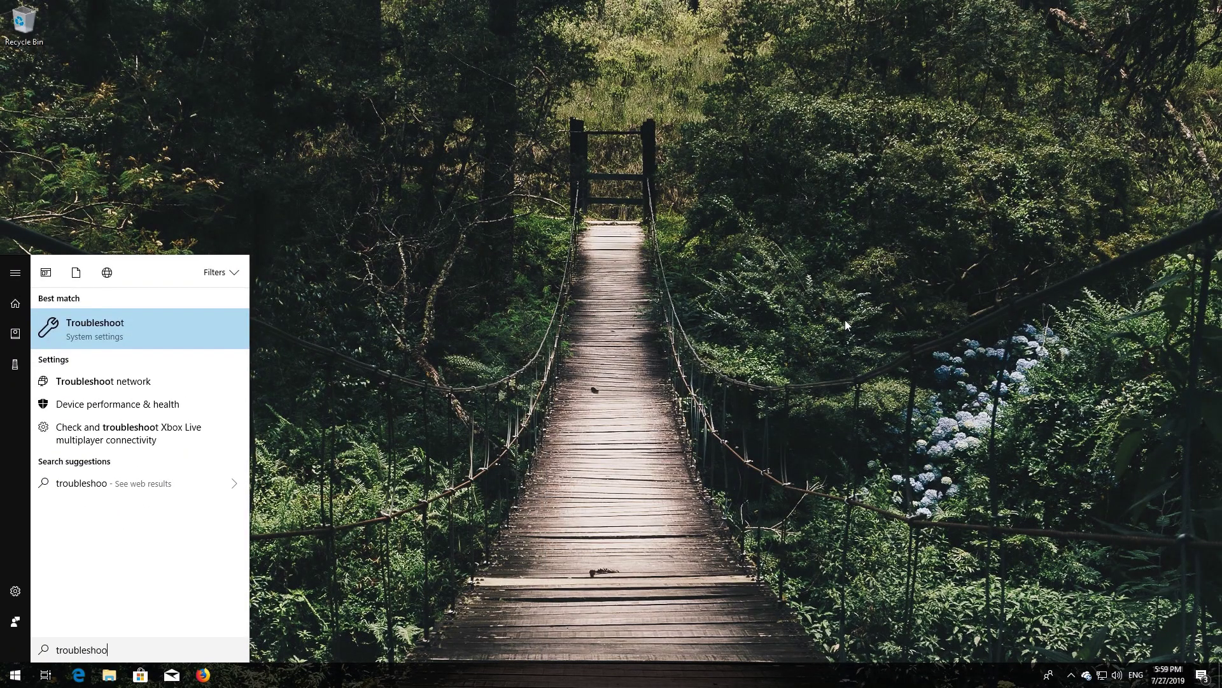
text(t)
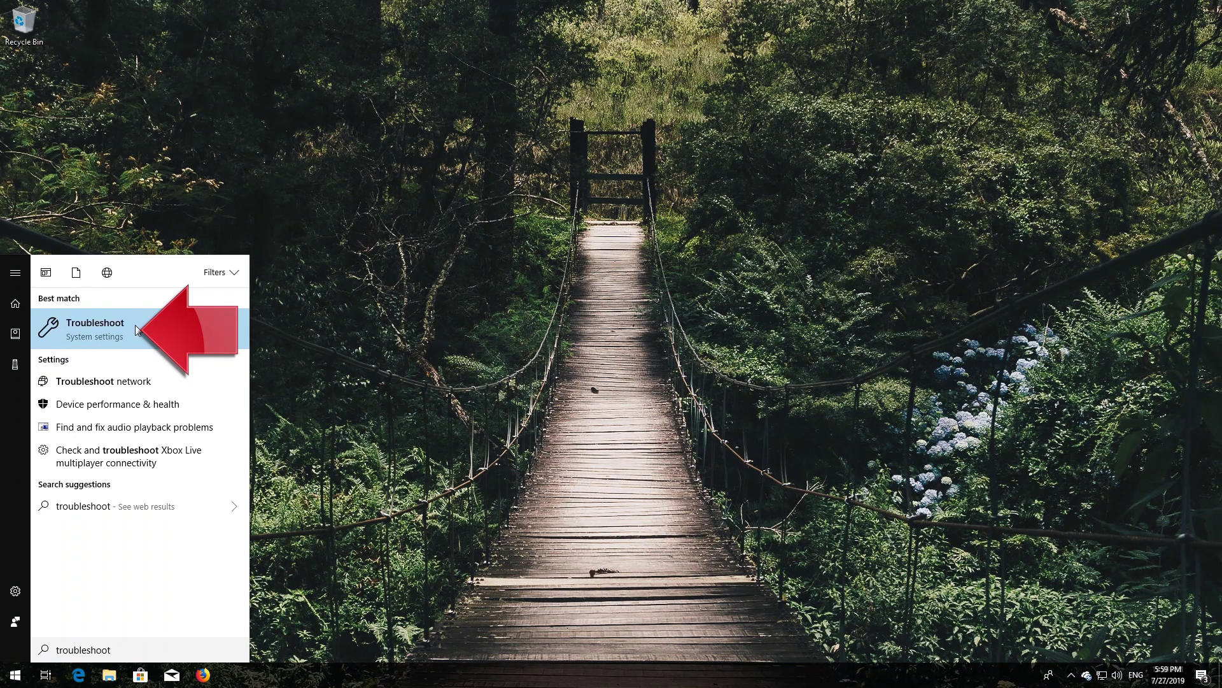
- Run the Windows Update troubleshooter from Troubleshoot and apply its 'Check for pending updates' fix
click(90, 328)
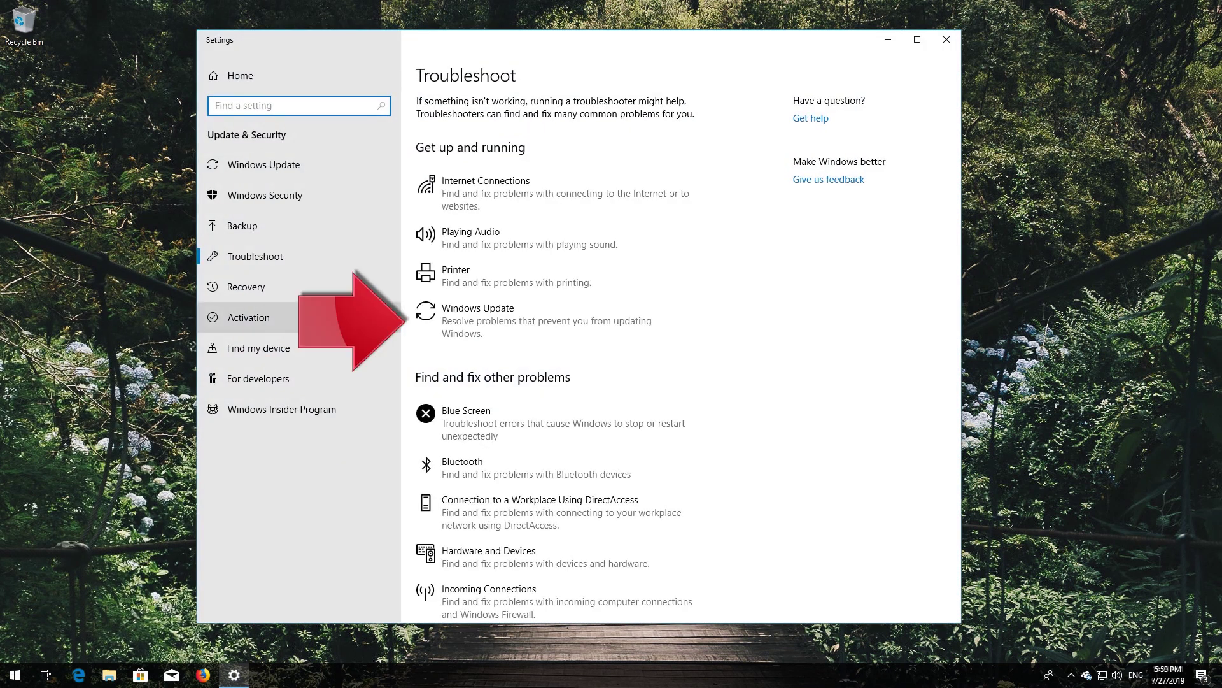
click(514, 321)
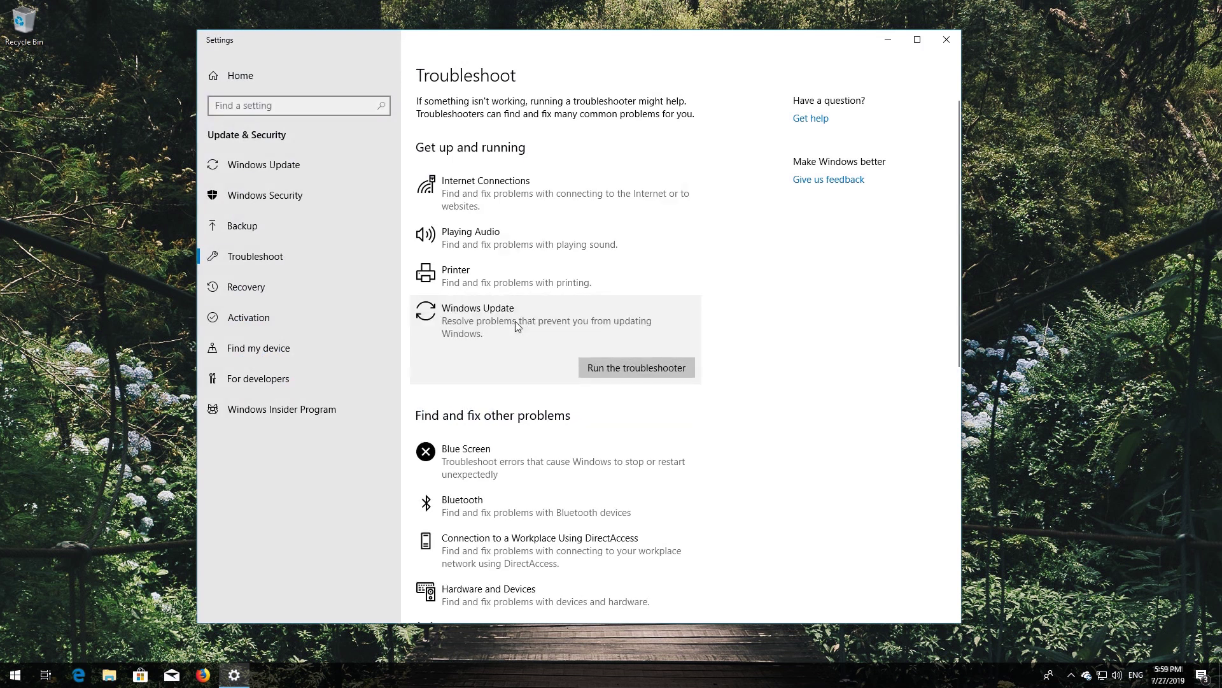
click(627, 373)
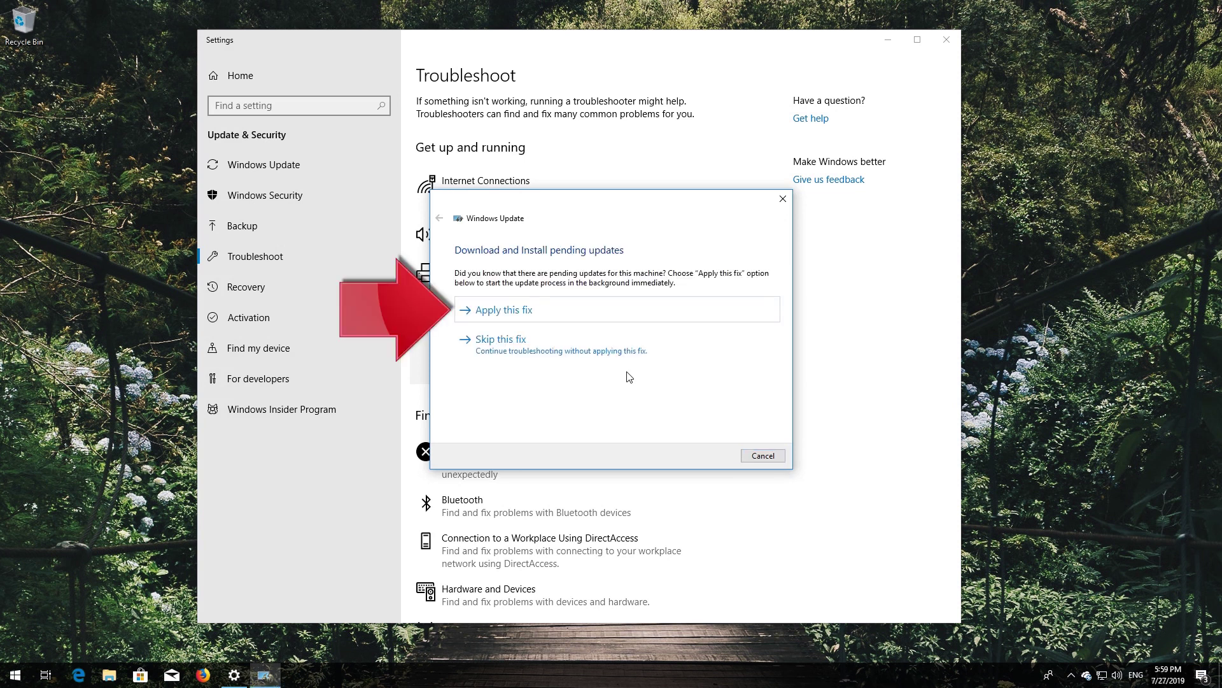
click(543, 312)
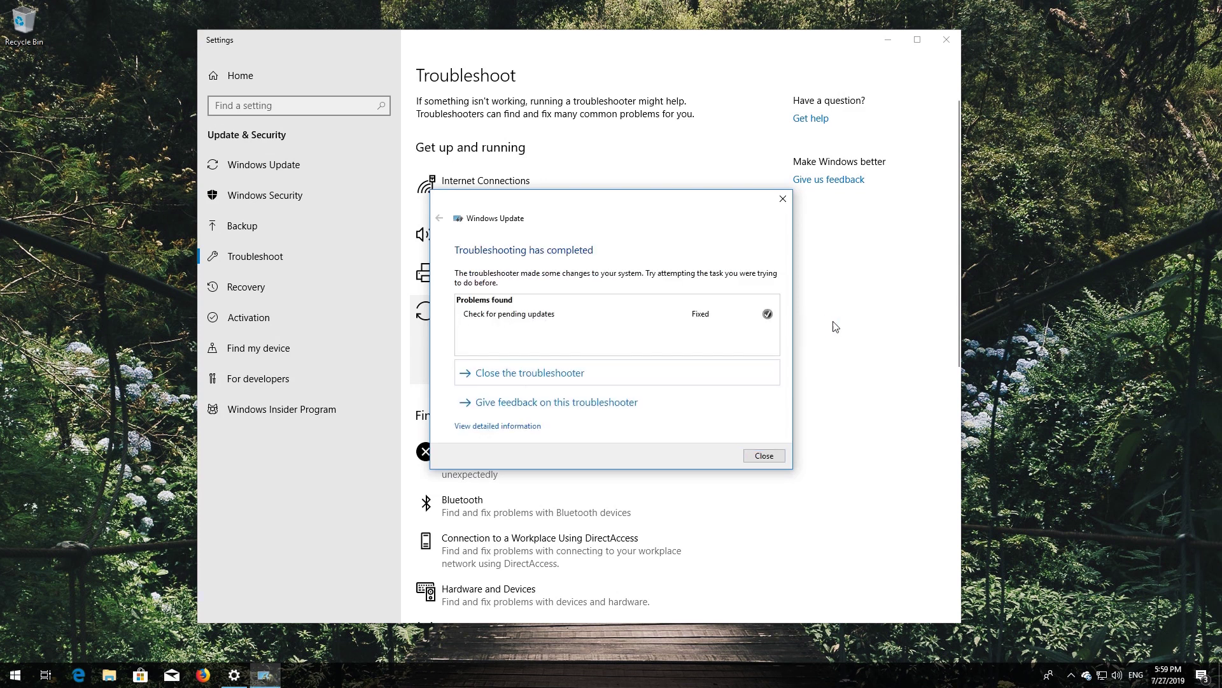
click(764, 455)
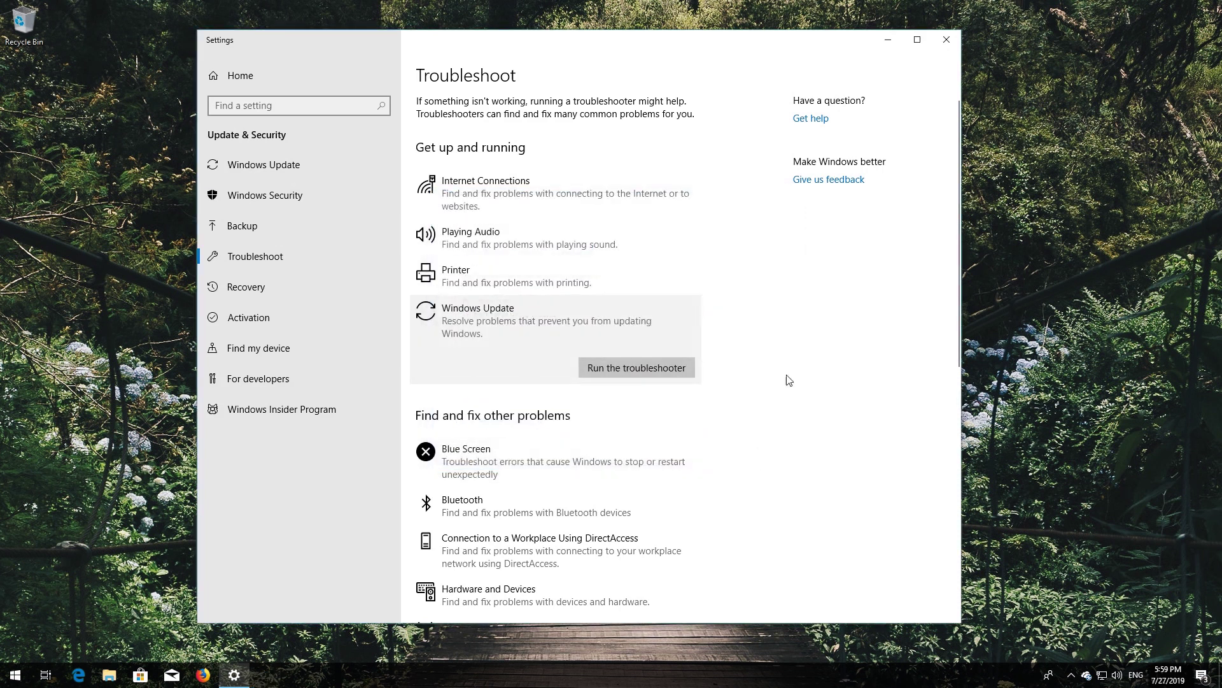
- Close Settings and restart the PC from the Start menu's power options
click(946, 40)
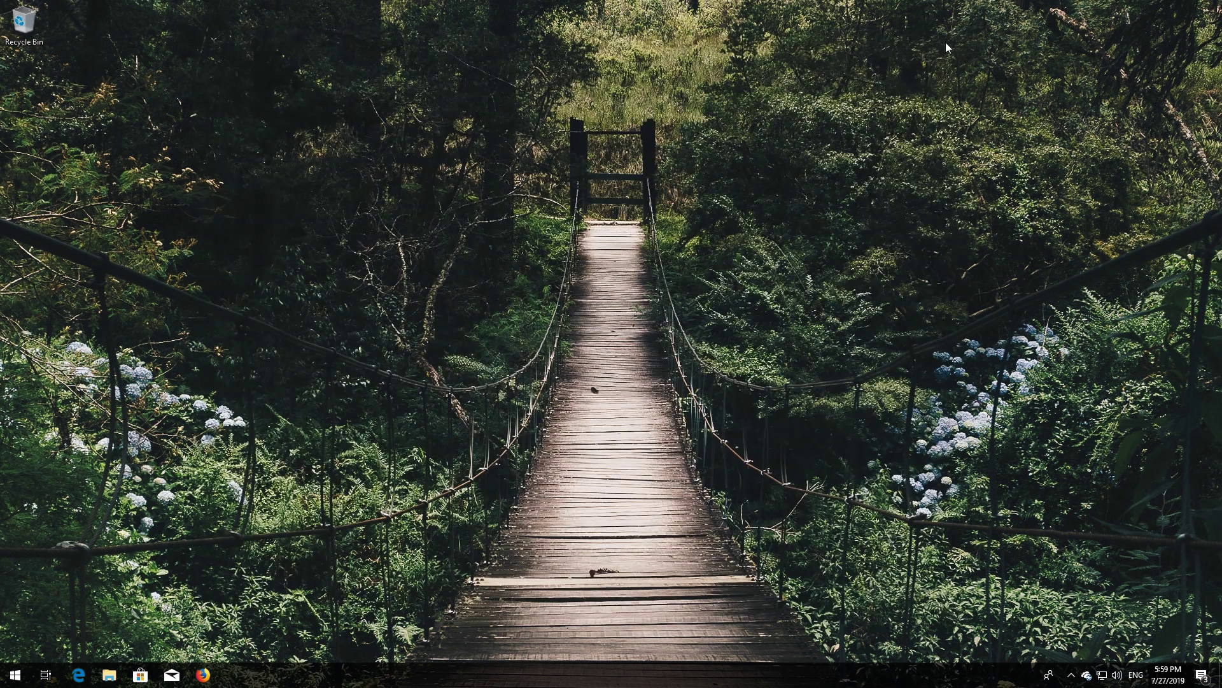
click(16, 674)
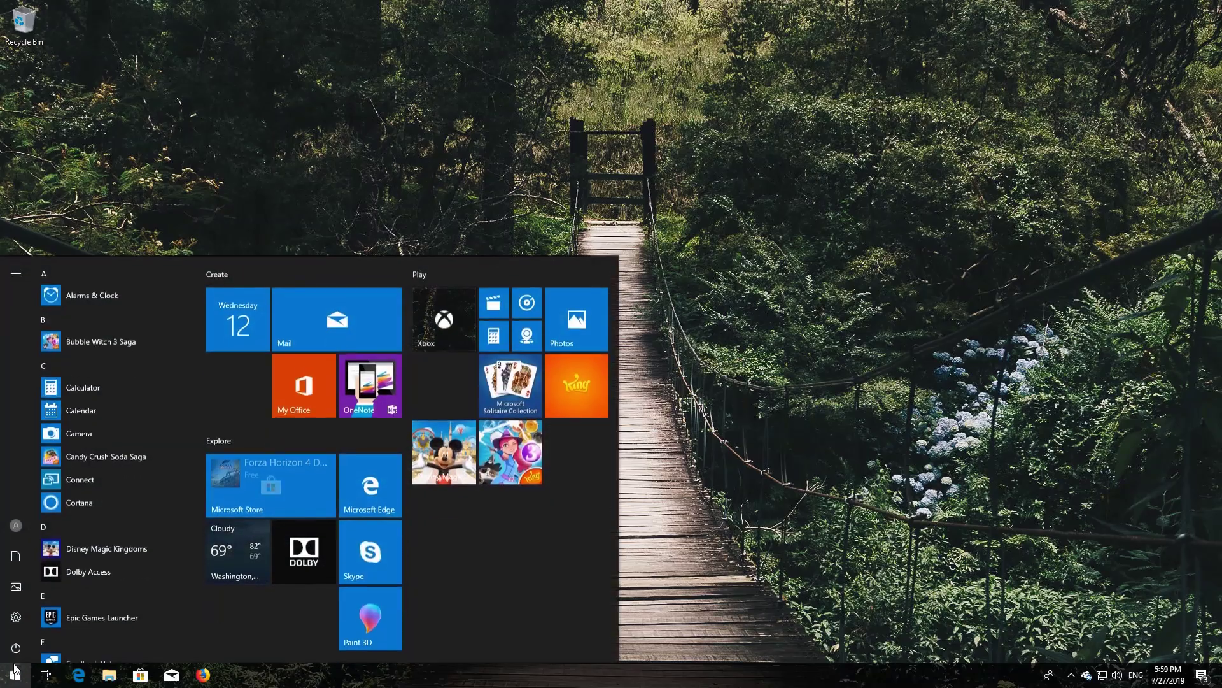
click(15, 648)
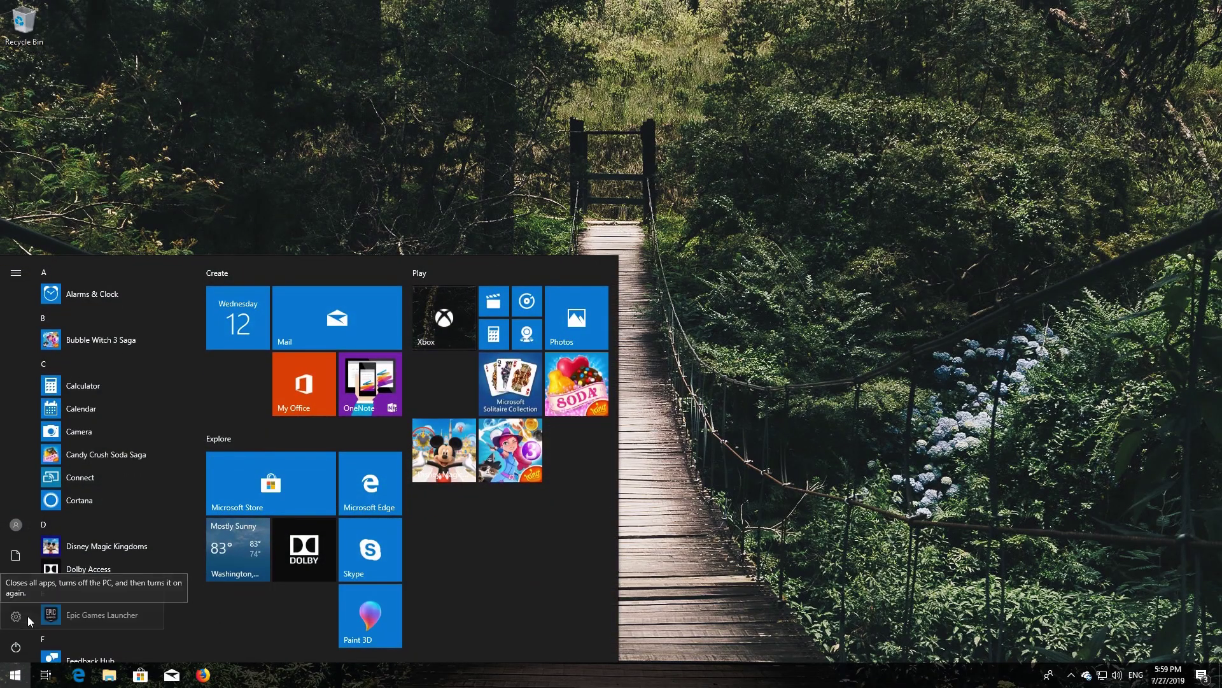
click(28, 616)
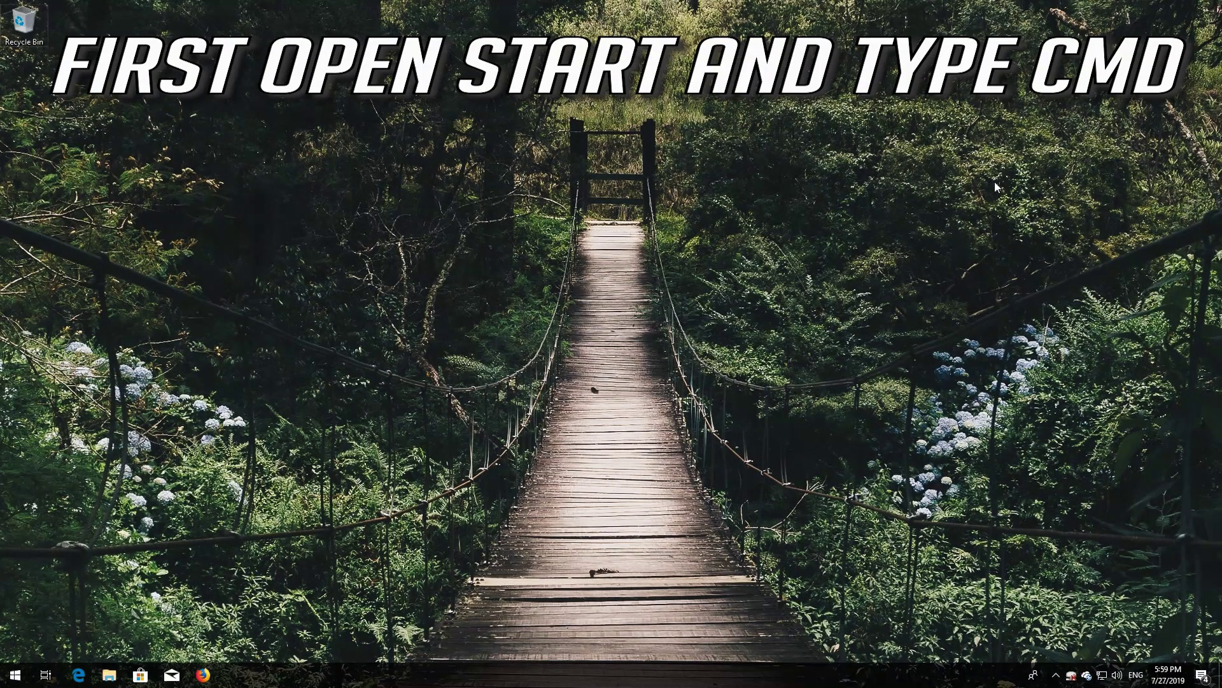
- Search Start for 'cmd' and launch Command Prompt as administrator, approving the UAC prompt
key(super)
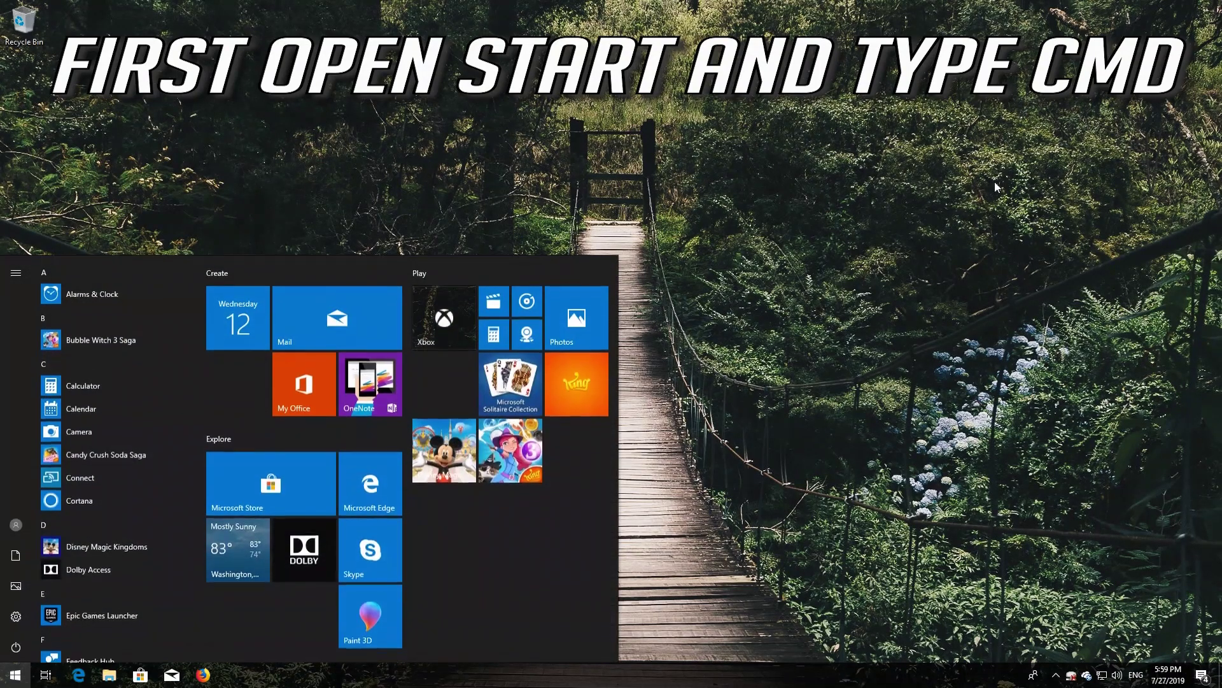
text(cmd)
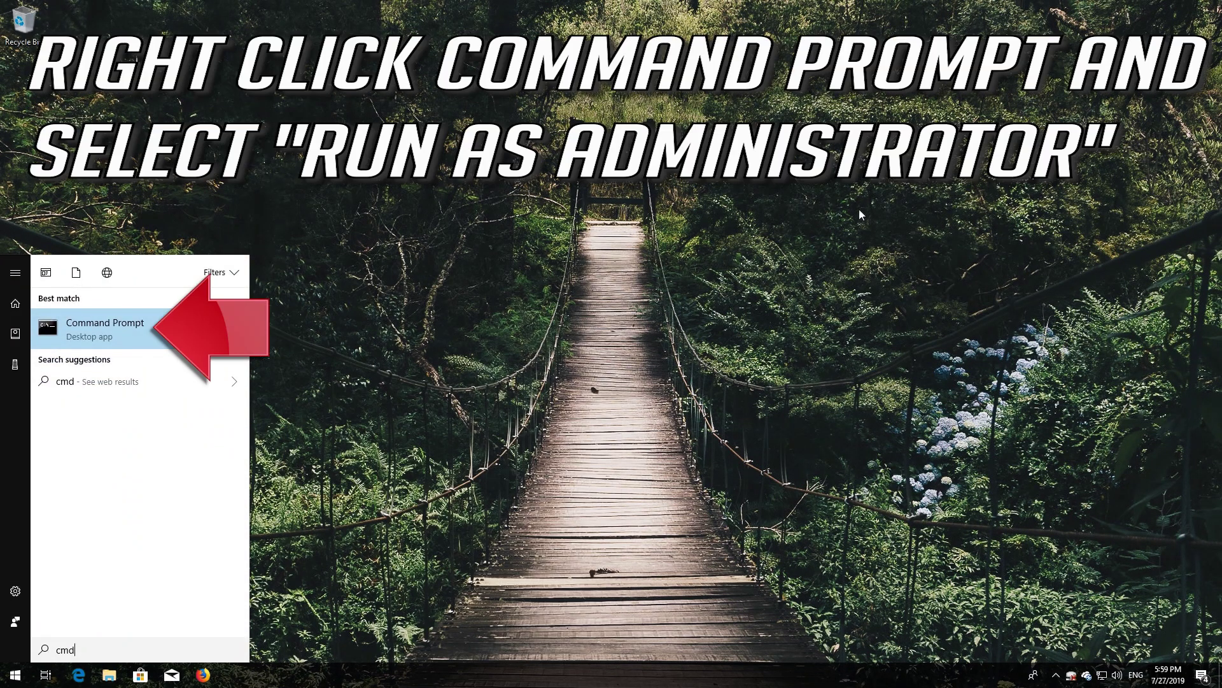
right_click(126, 326)
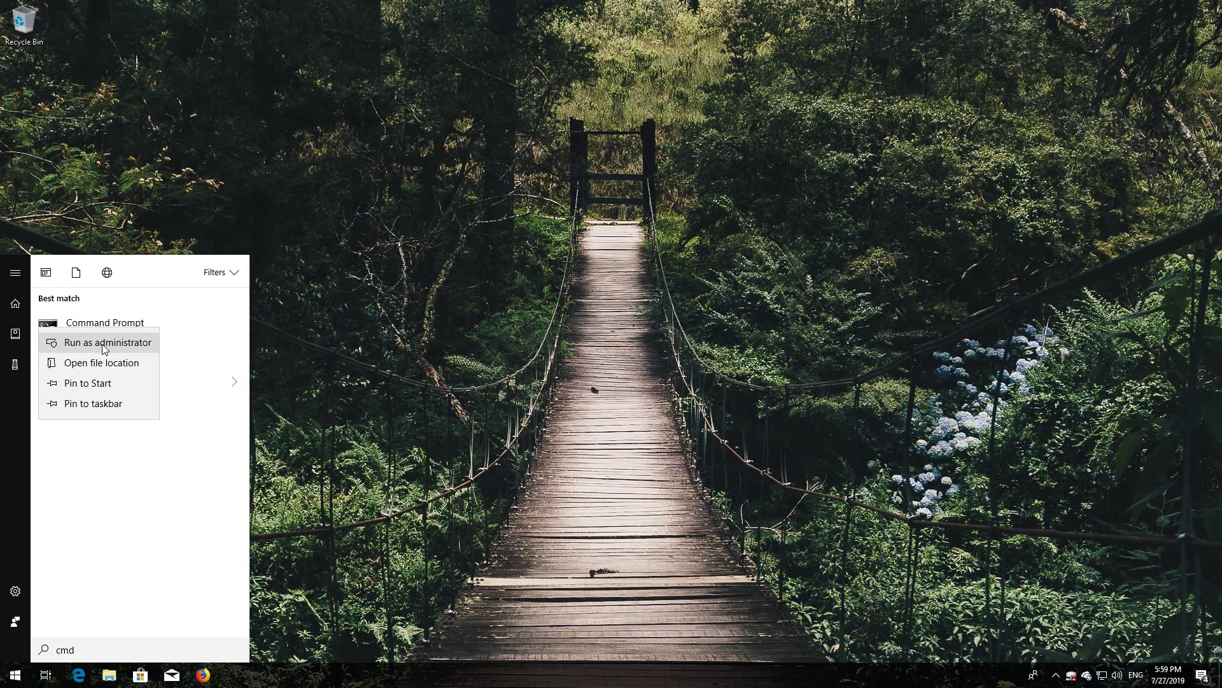
click(103, 344)
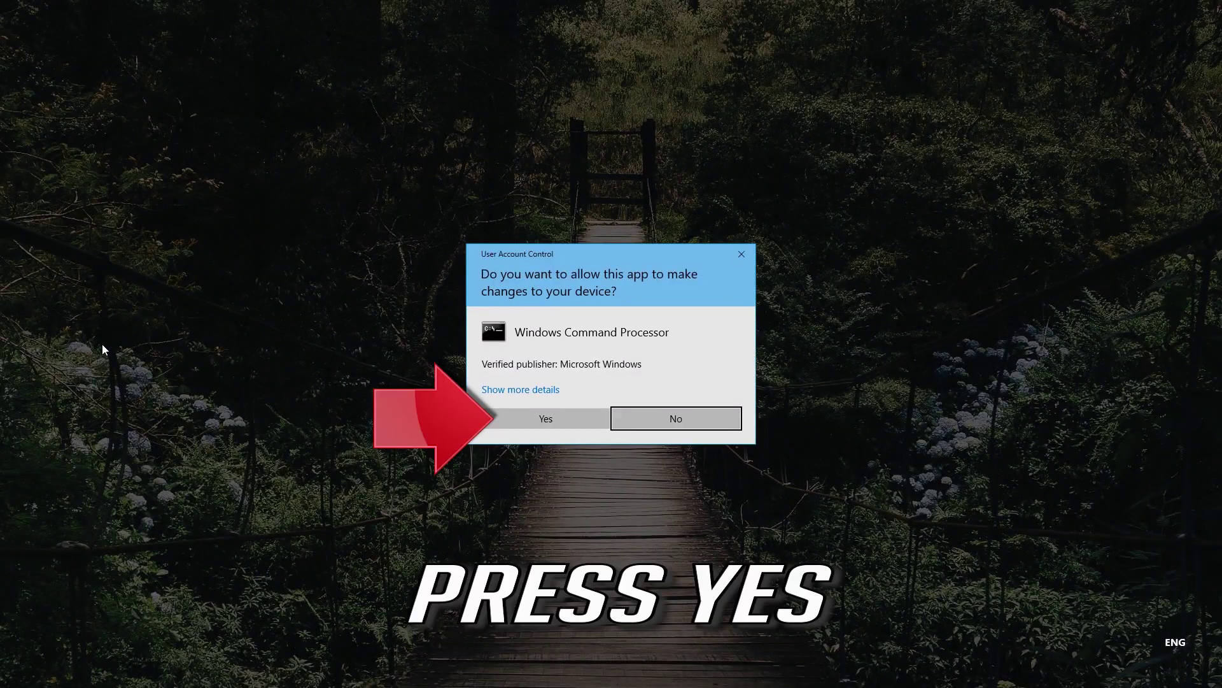
click(545, 423)
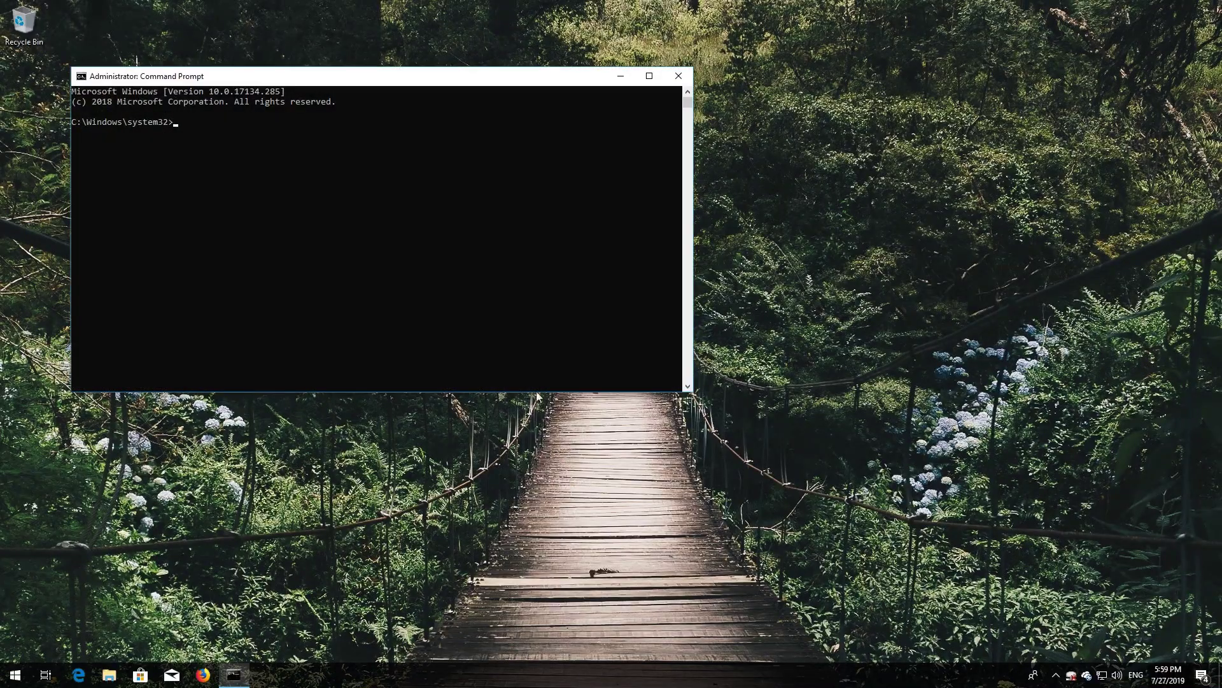
- Stop the wuauserv, cryptSVC, bits and msiserver services with net stop commands
drag(374, 79, 703, 165)
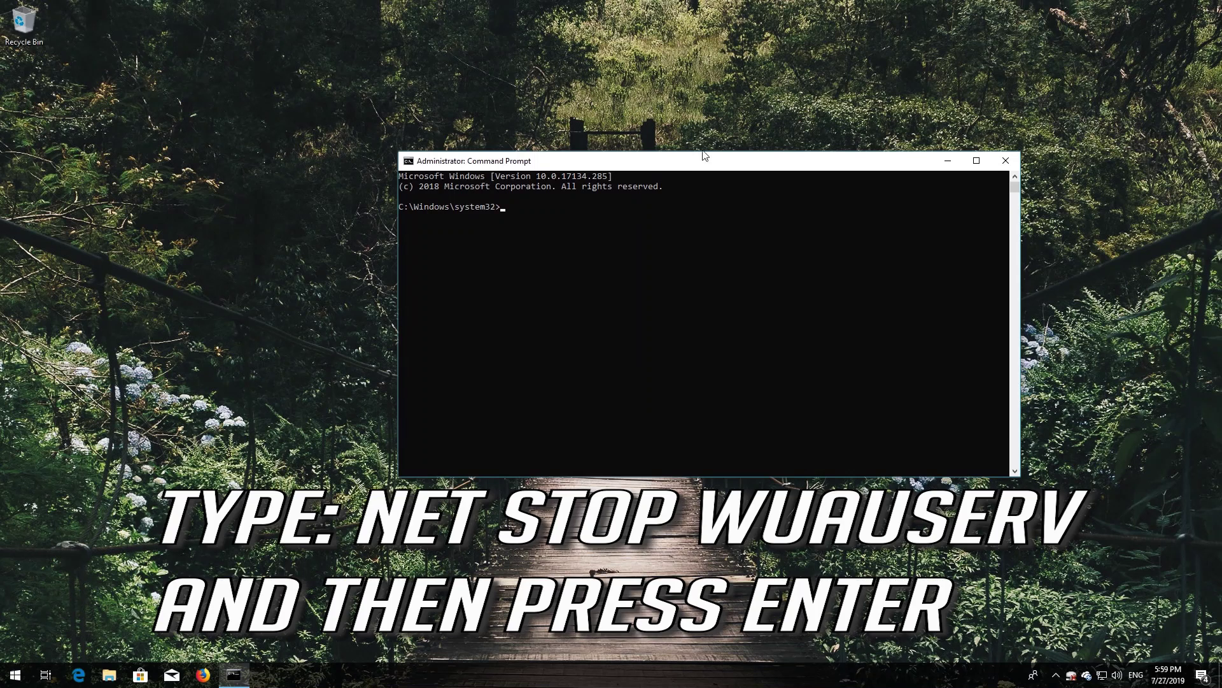
text(net stop wuauserv)
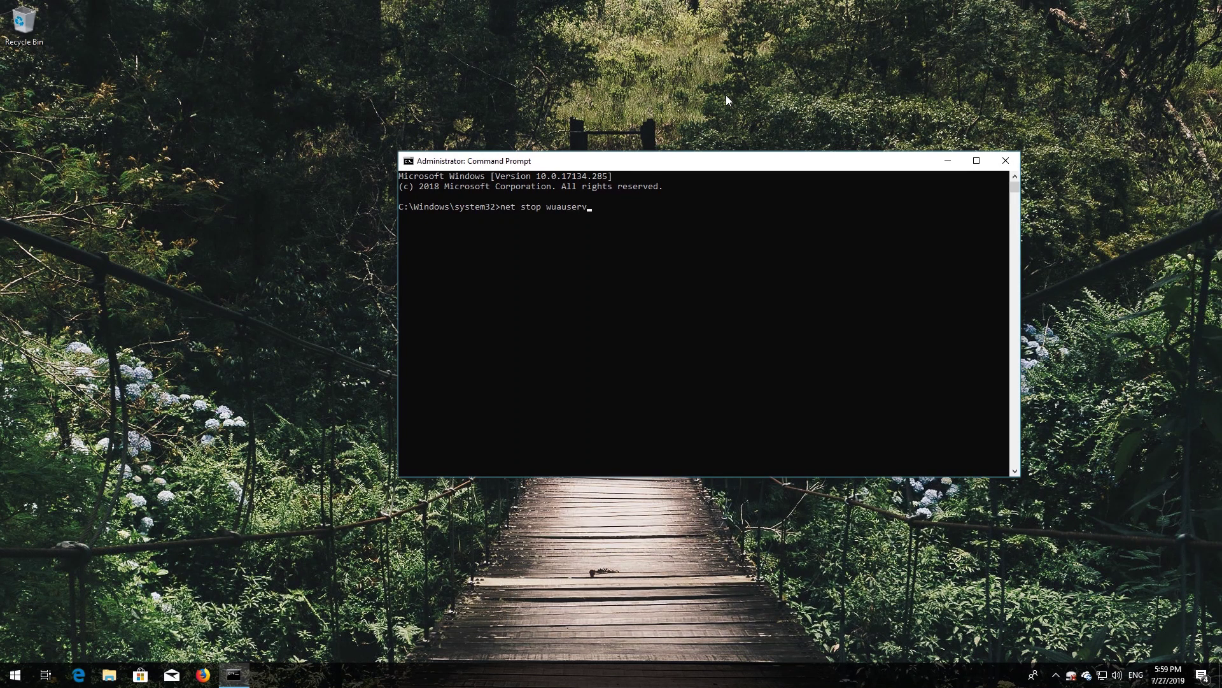
key(Return)
text(net stop)
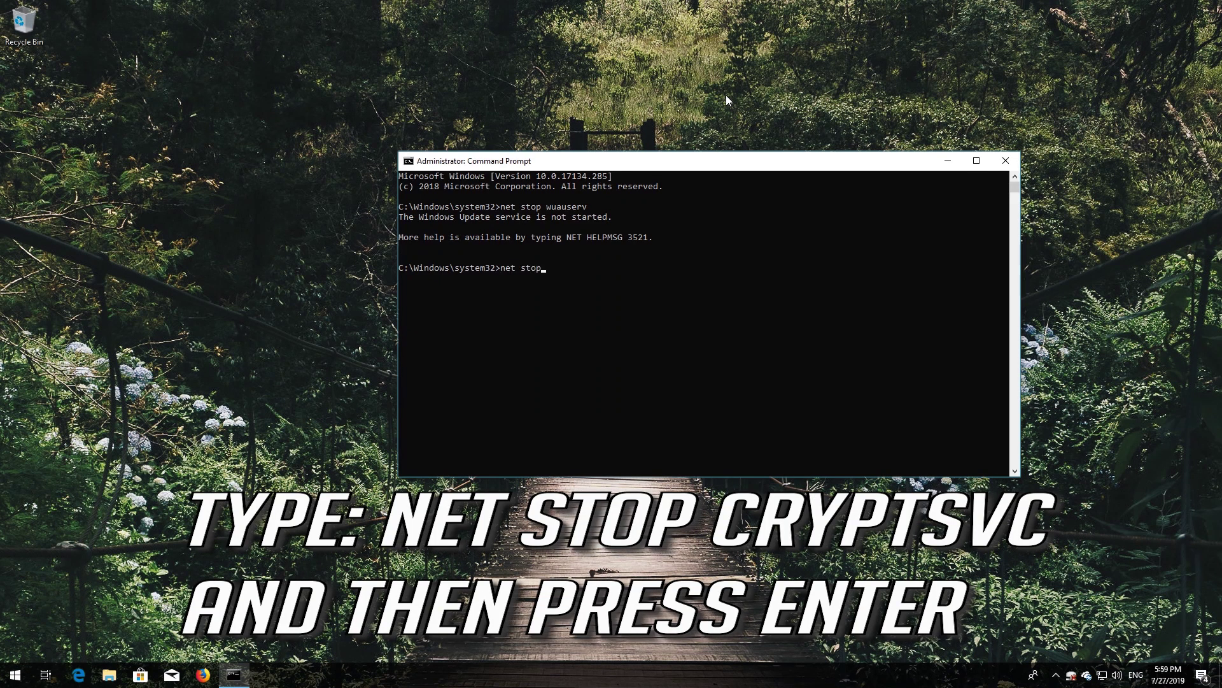
text( cryptSVC)
key(Return)
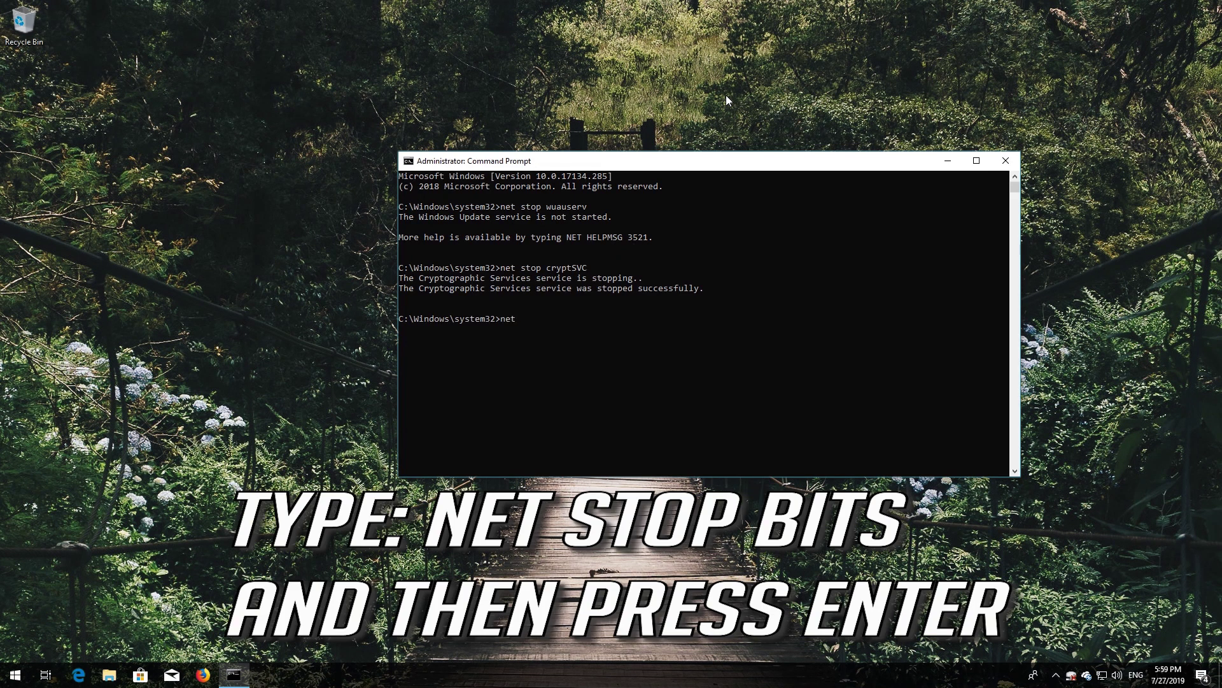
text(net stop bits)
key(Return)
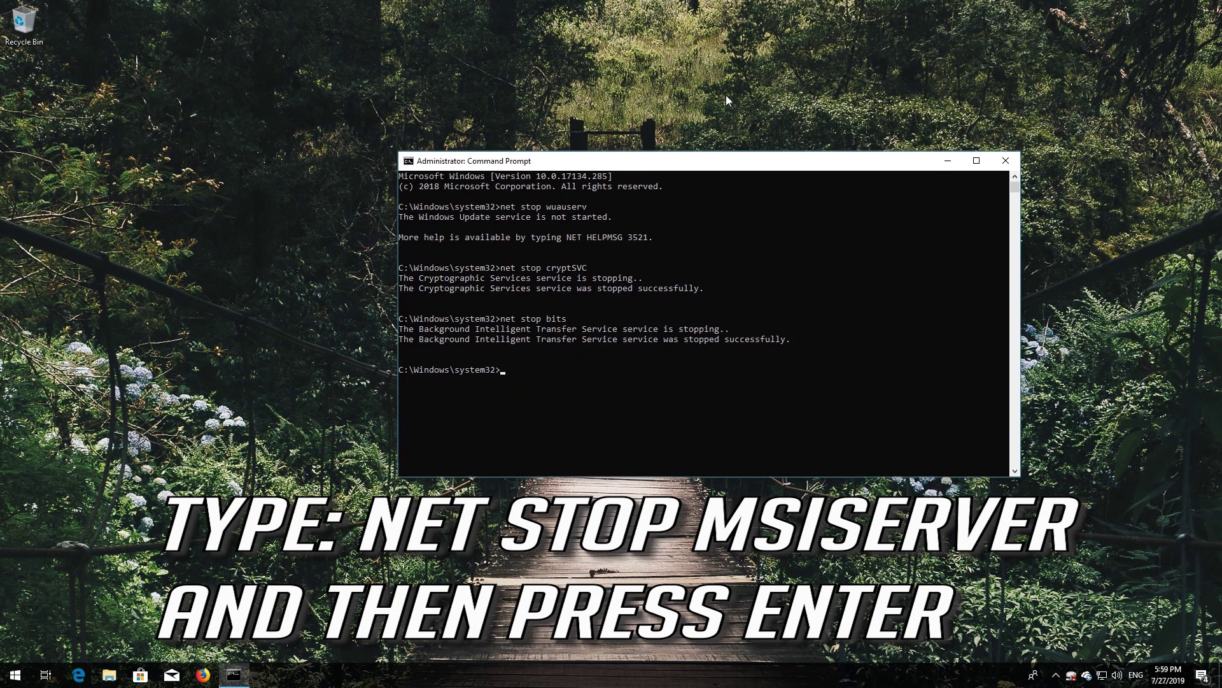
text(net stop msiserver)
key(Return)
- Rename C:\Windows\SoftwareDistribution and System32\catroot2 to SoftwareDistribution.old and catroot2.old
text(re)
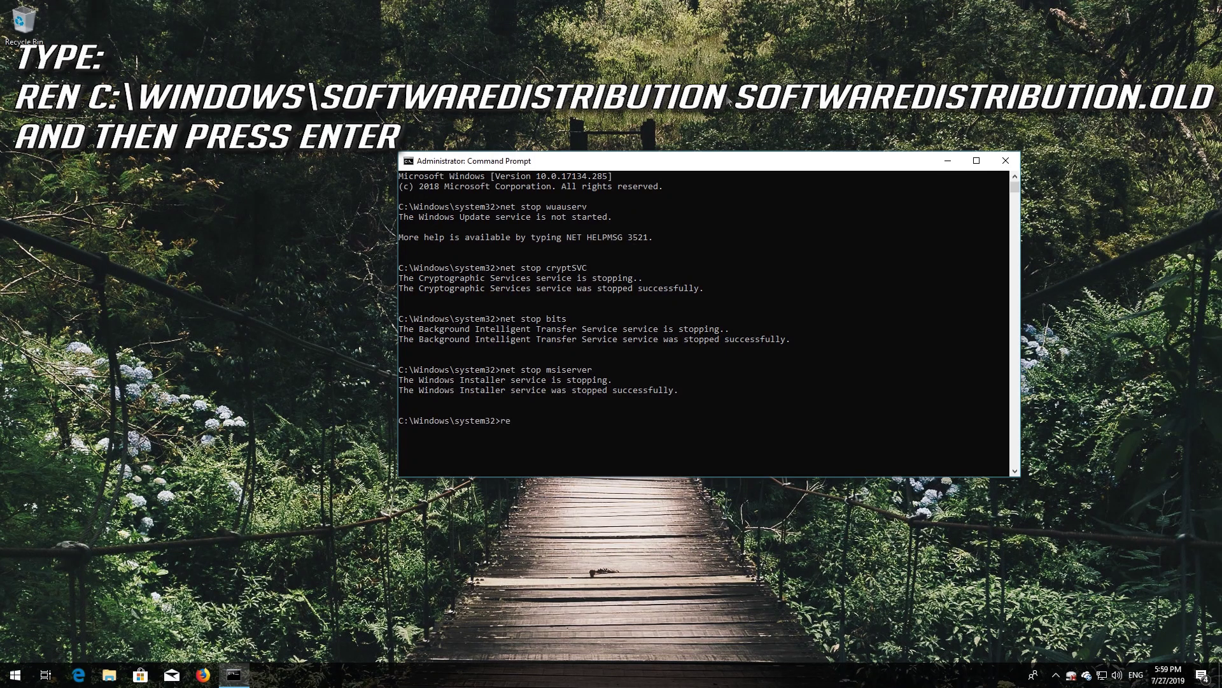
text(n C:\Windows\SoftwareDistribution Software)
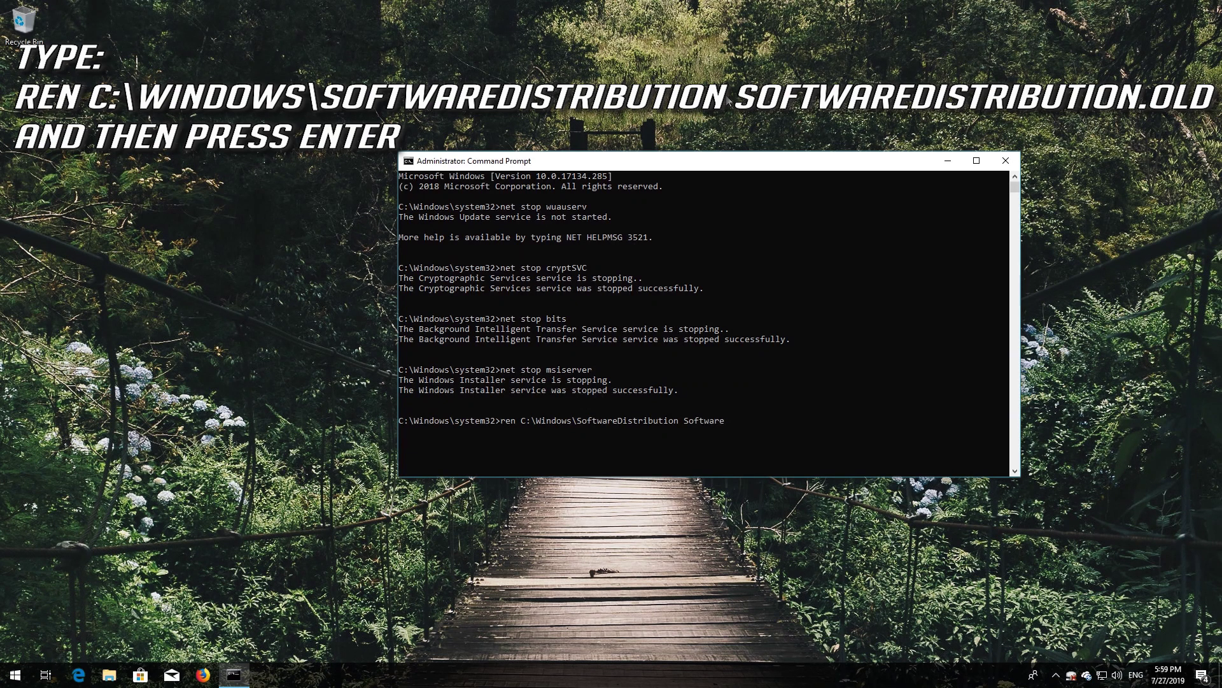
text(Distribution.old)
key(Return)
text(ren)
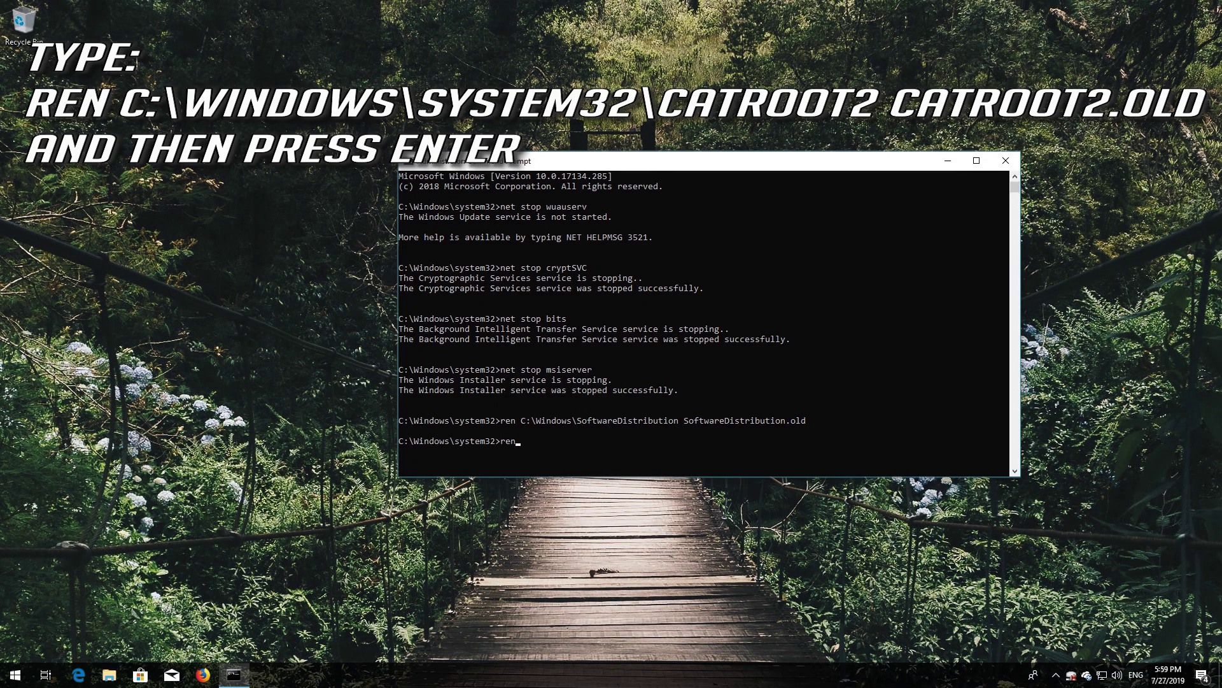
text( C:\Windows\System32\)
text(catroot2 catroot)
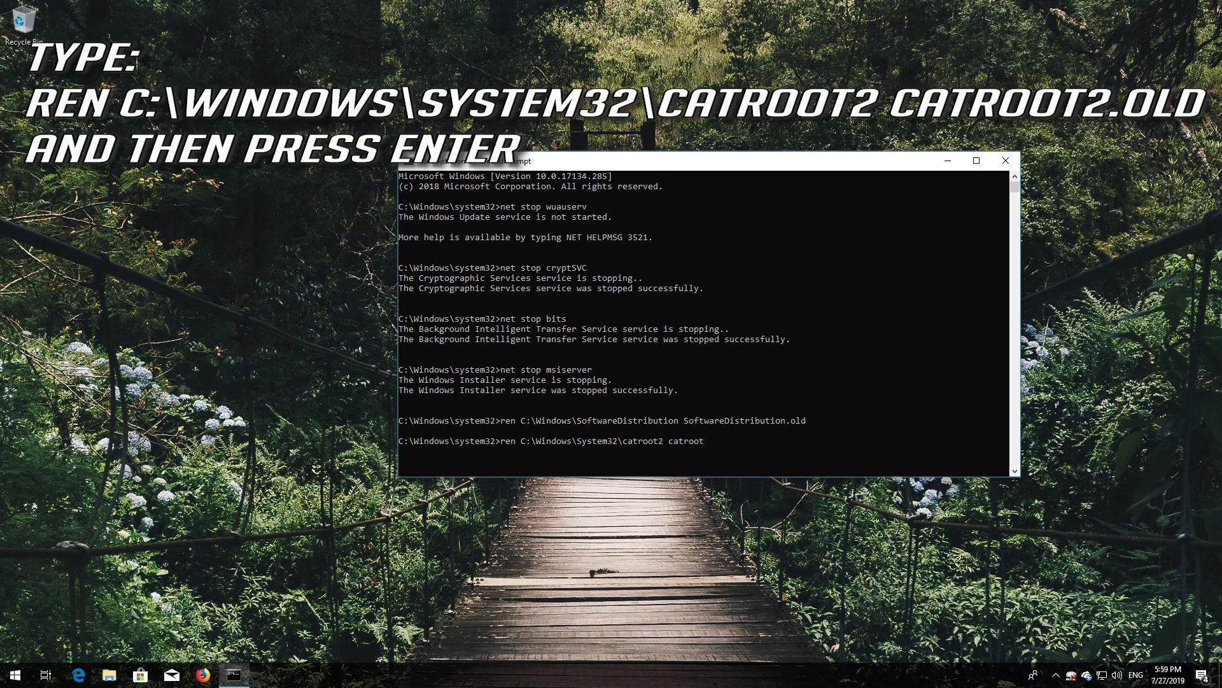
text(2.old)
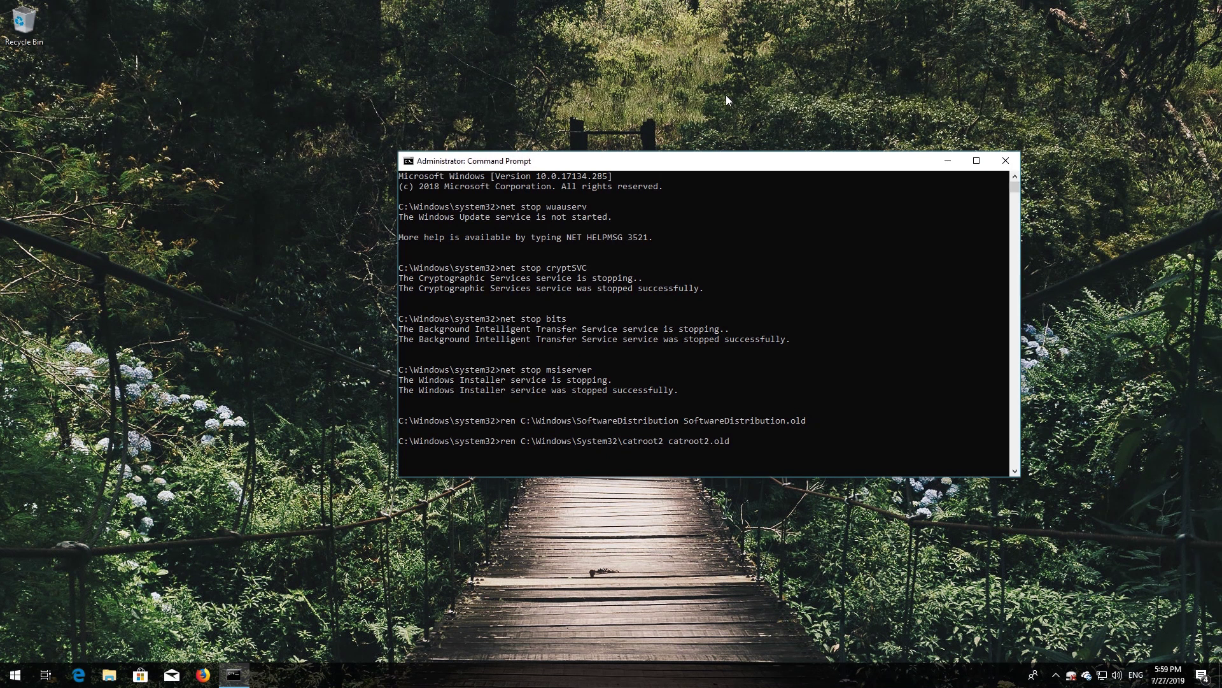
key(Return)
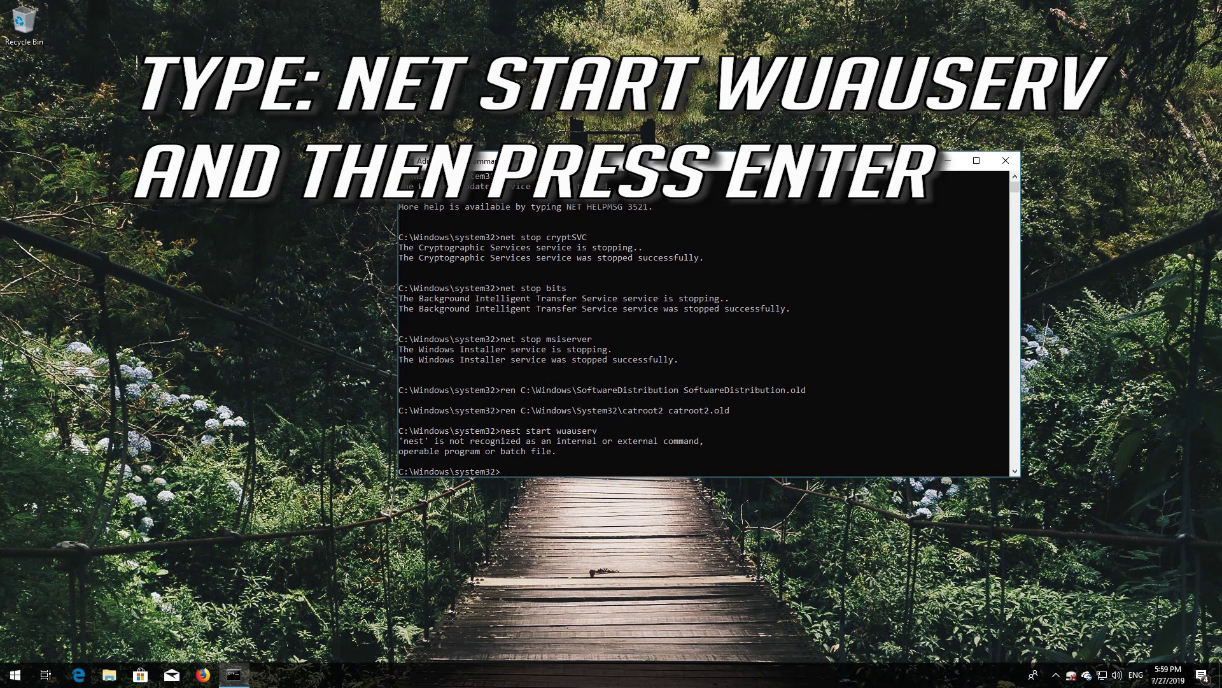
- Fix the 'nest' typo and net start wuauserv, cryptSVC, bits and msiserver, then enter exit
text(start wuauserv)
click(512, 472)
key(BackSpace)
key(Return)
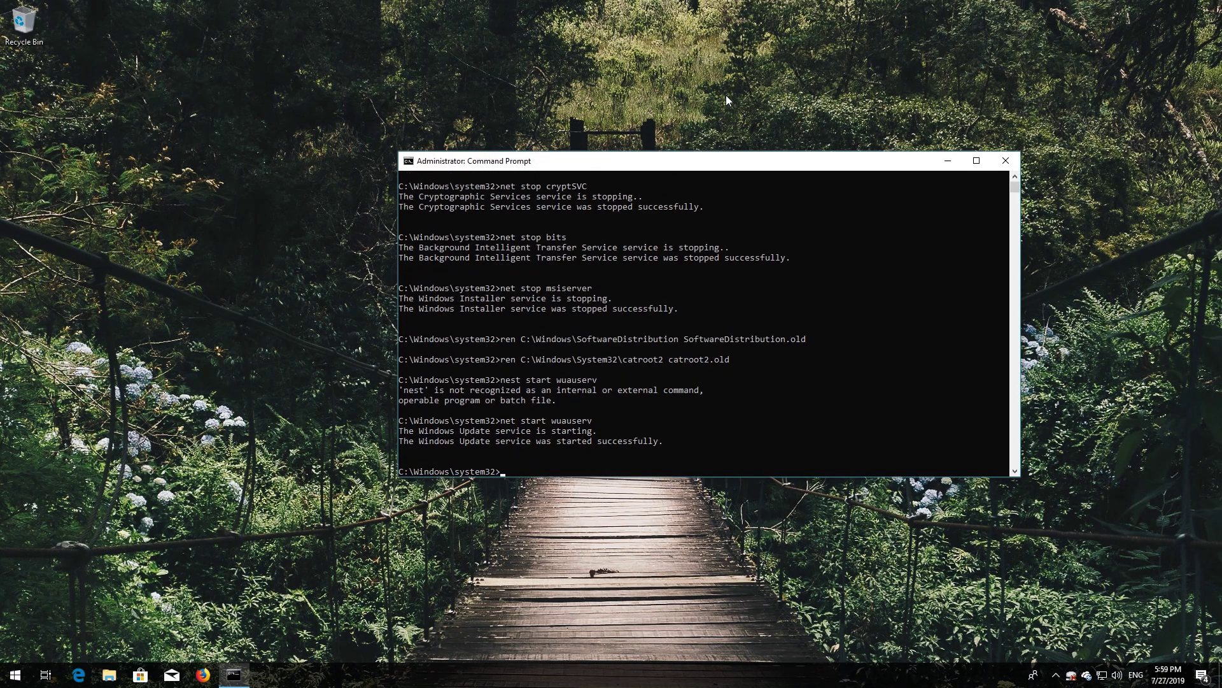
text(net start)
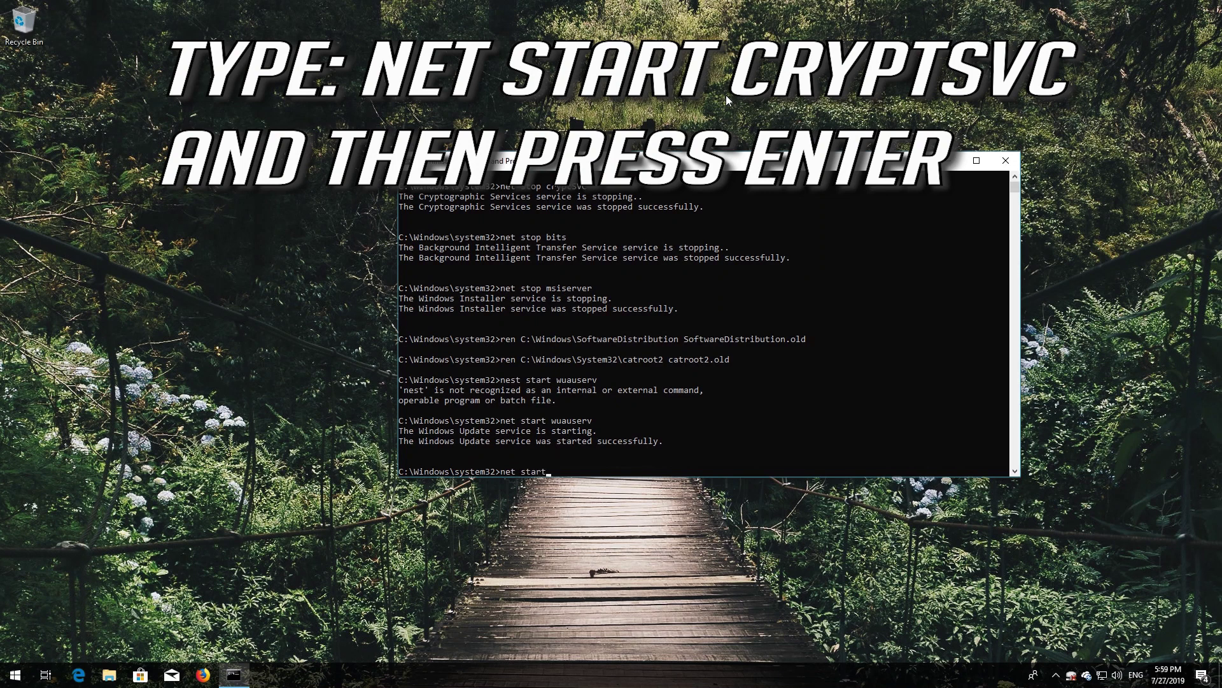
text( cryptSVC)
key(Return)
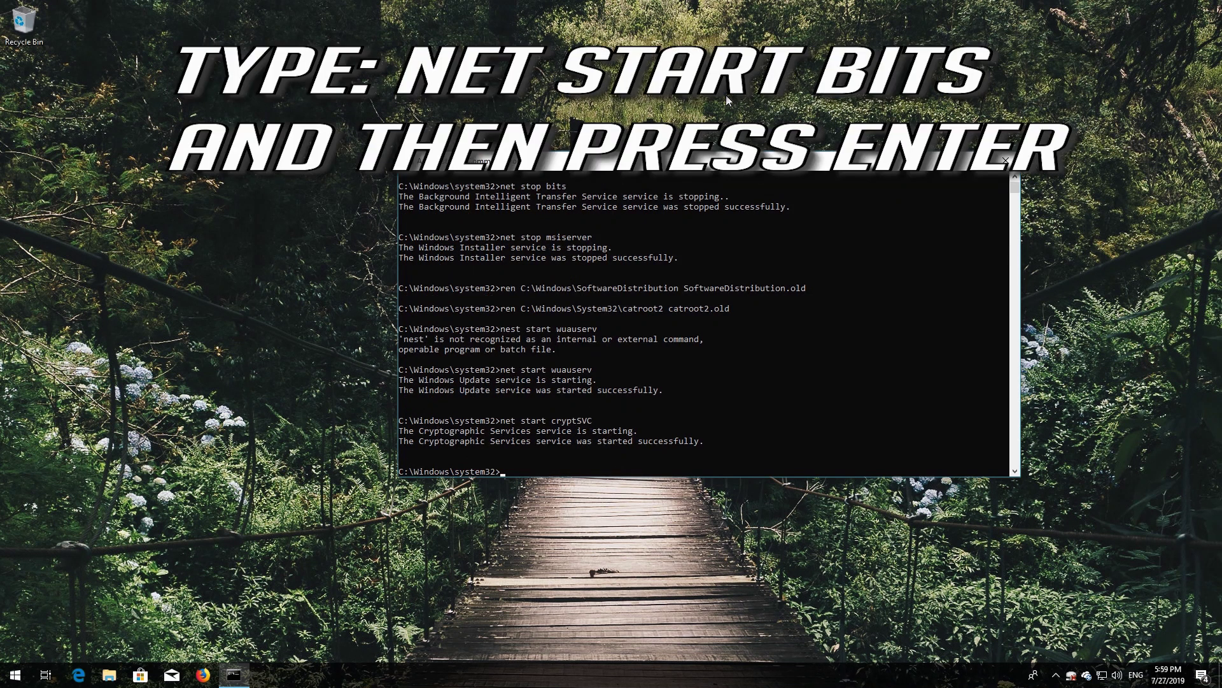
text(net start bits)
key(Return)
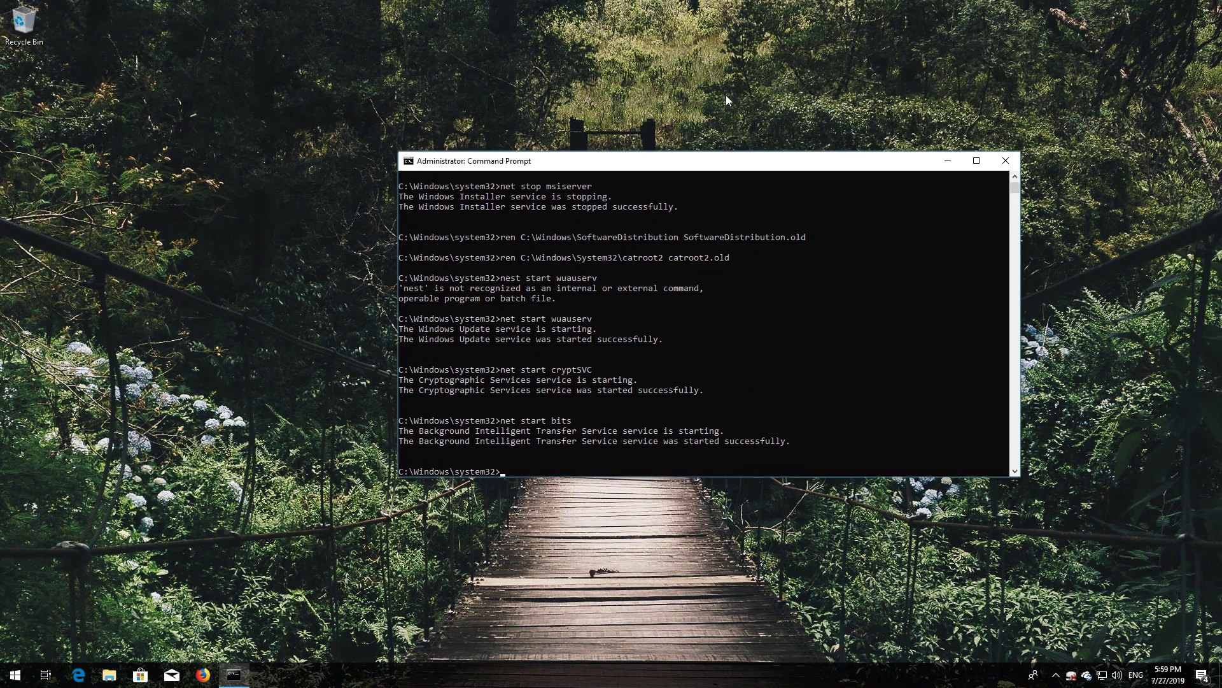
text(net sta)
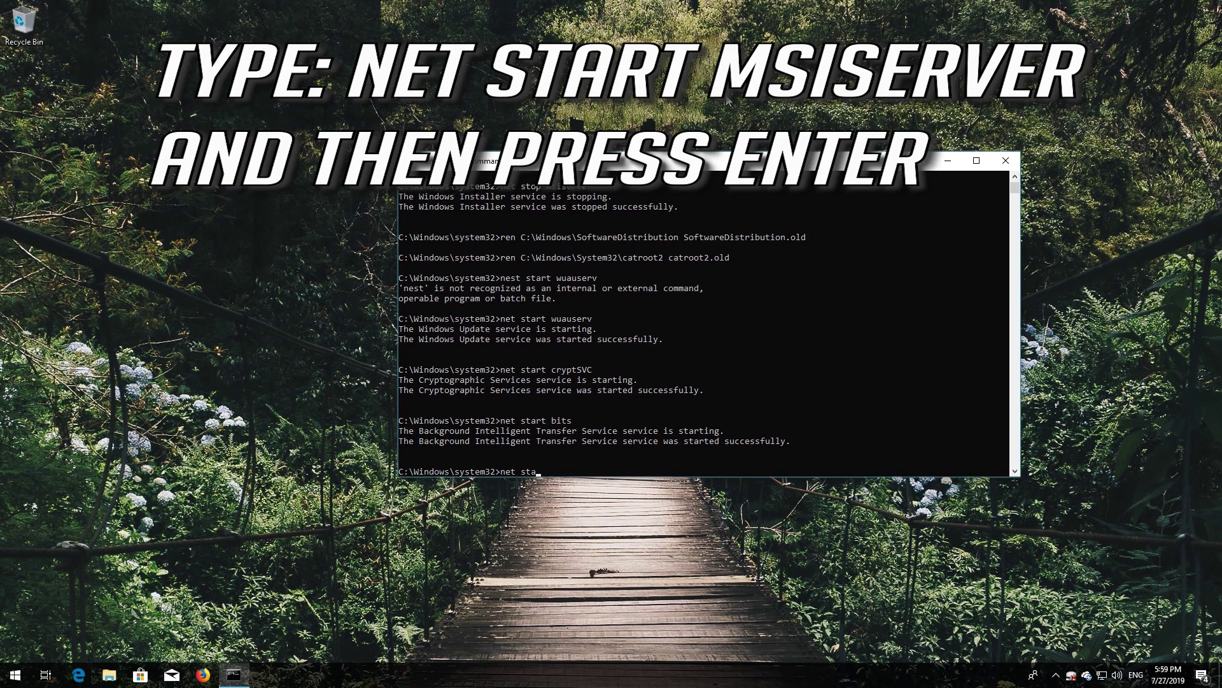
text(rt msiserver)
key(Return)
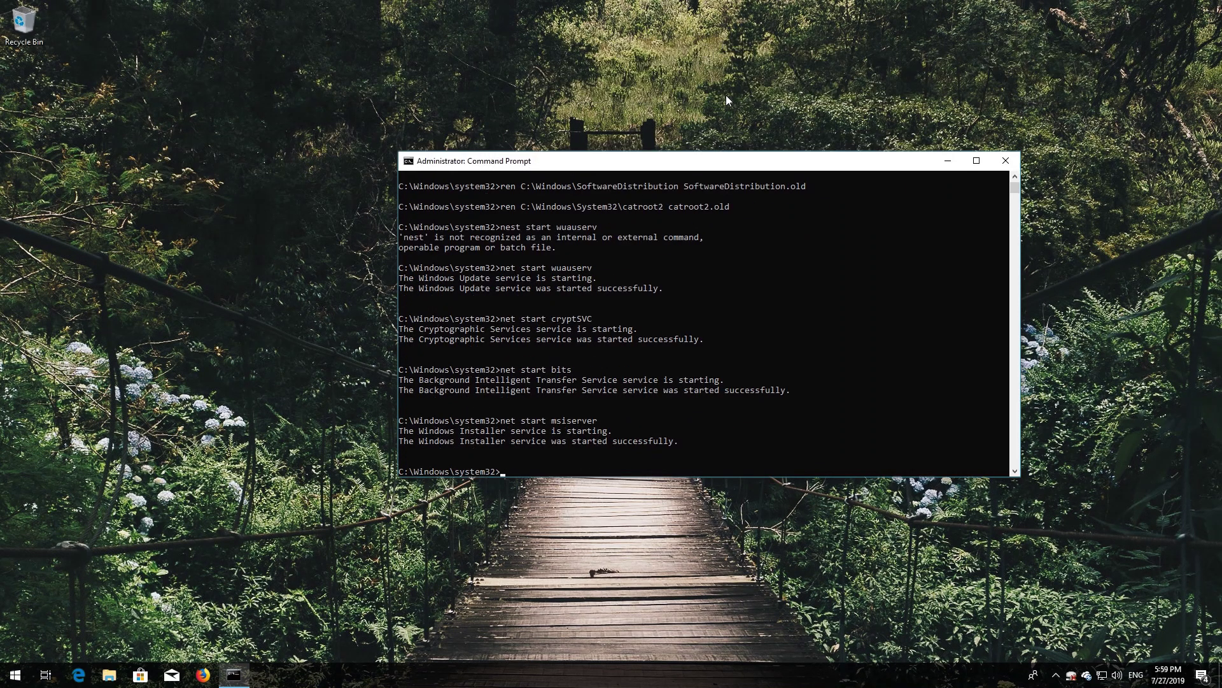
text(exit)
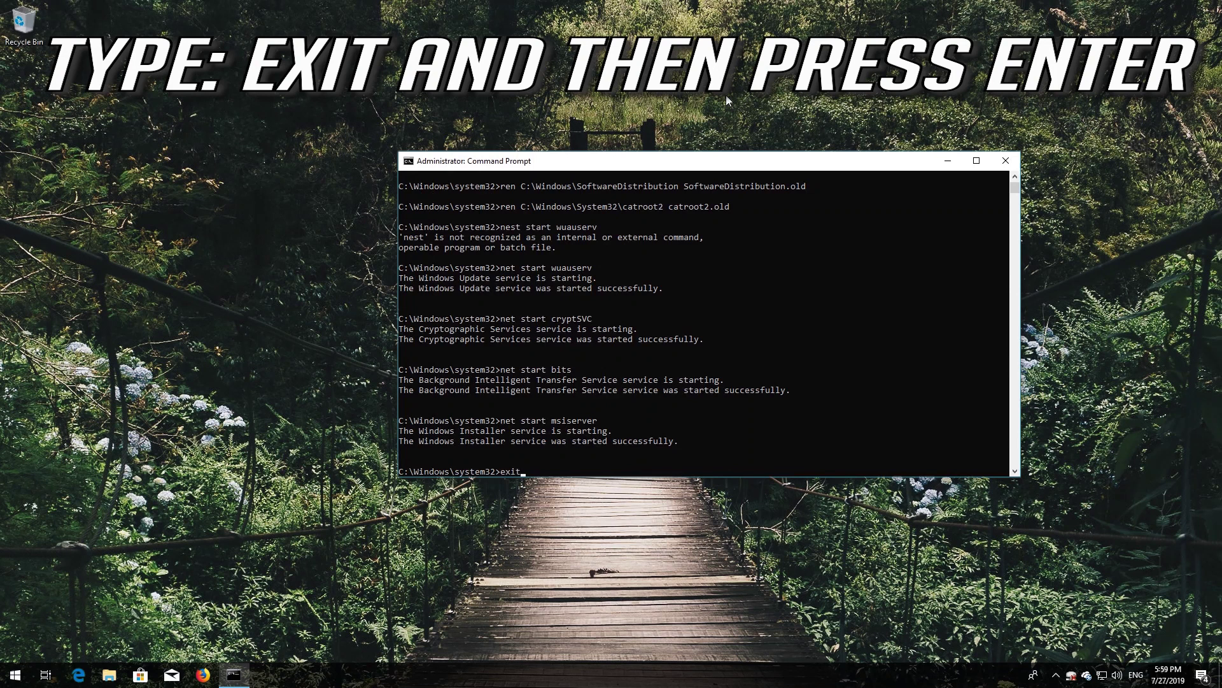
- Close Command Prompt and launch Windows PowerShell as administrator, approving the UAC prompt
key(Return)
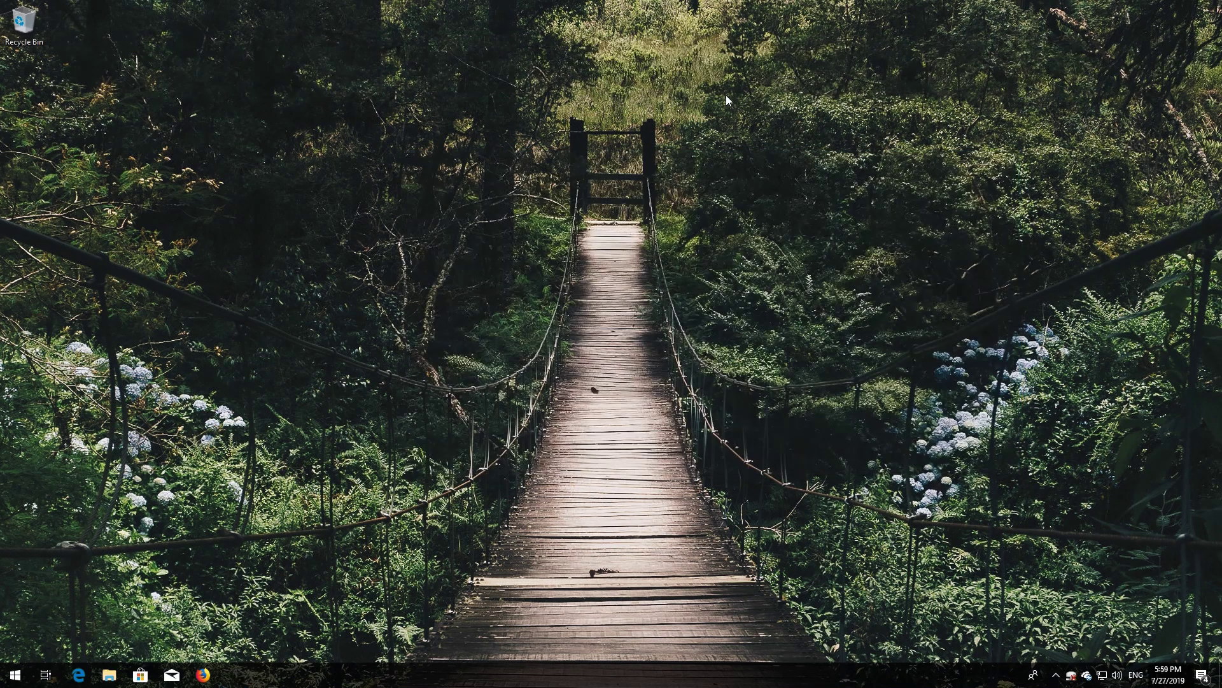
key(super)
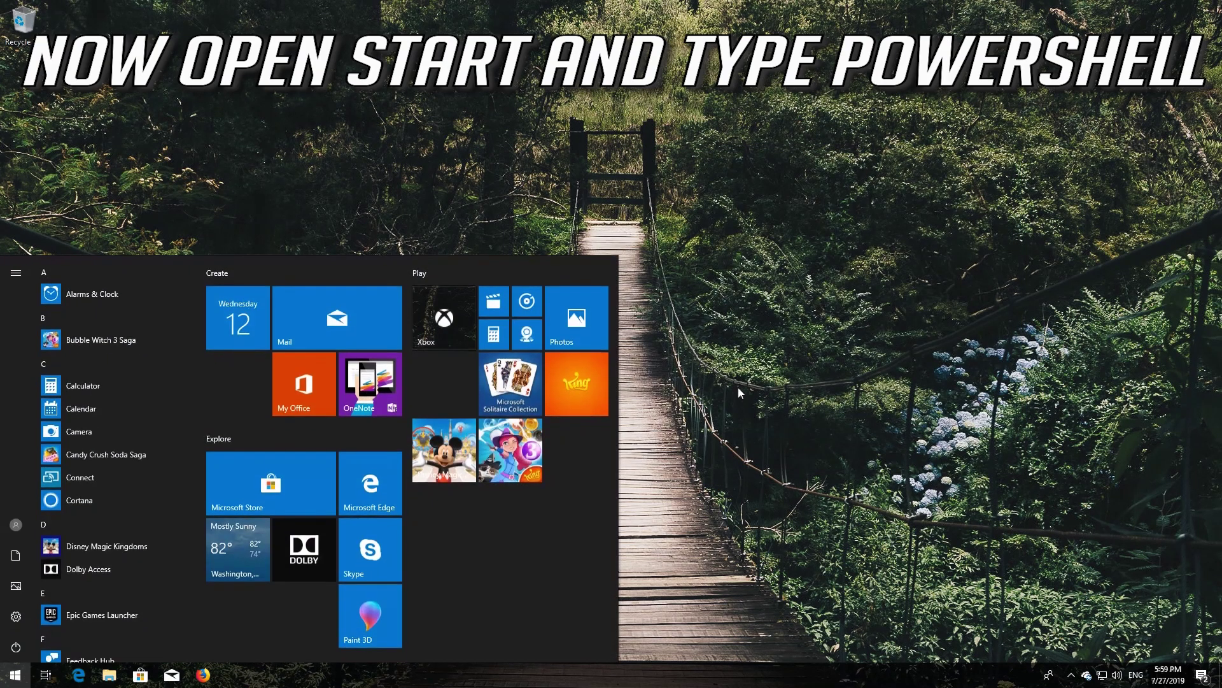
text(powershell)
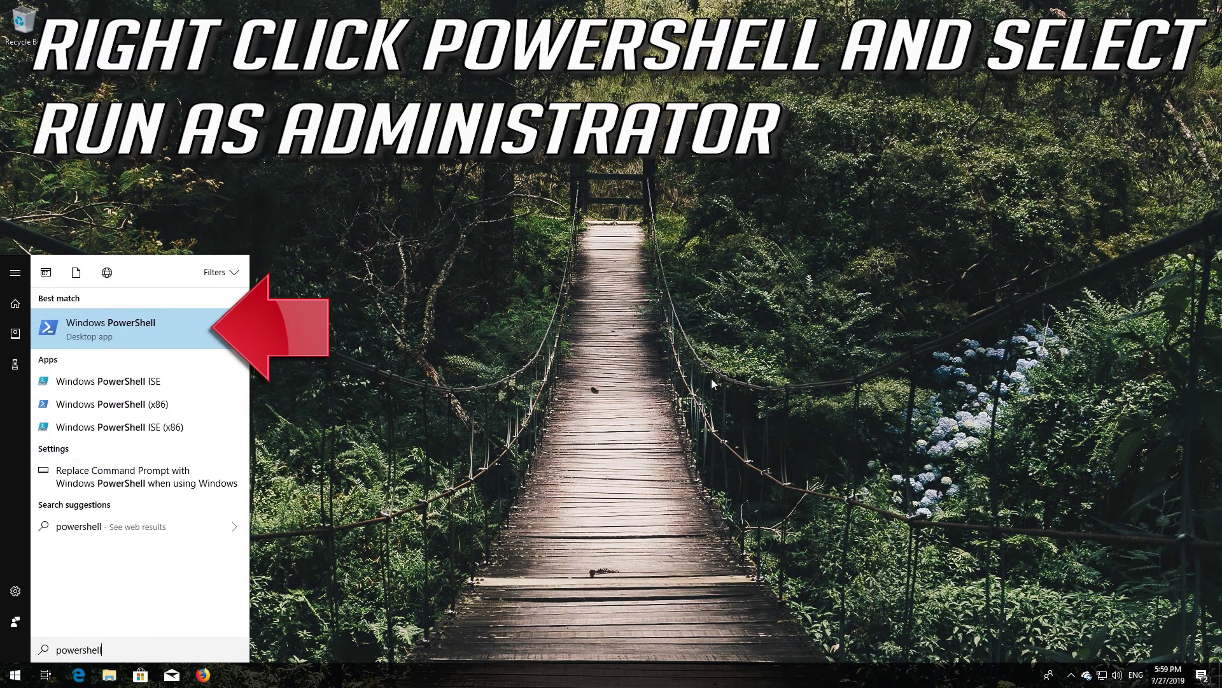
right_click(197, 334)
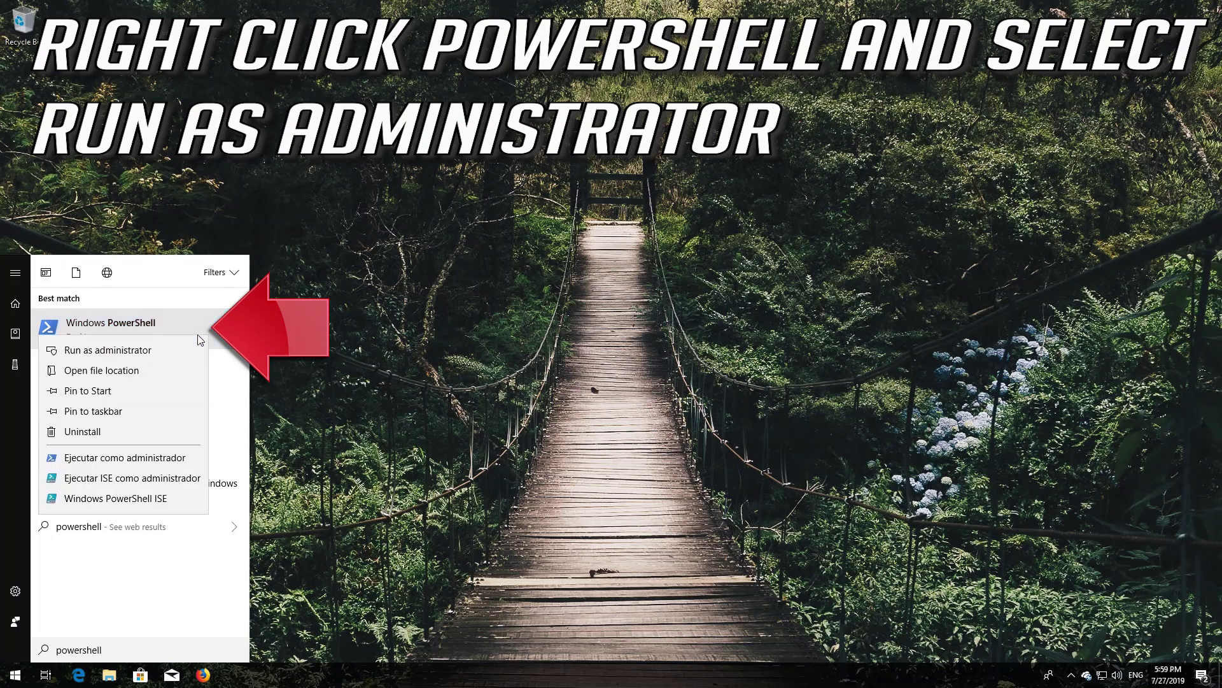
click(128, 349)
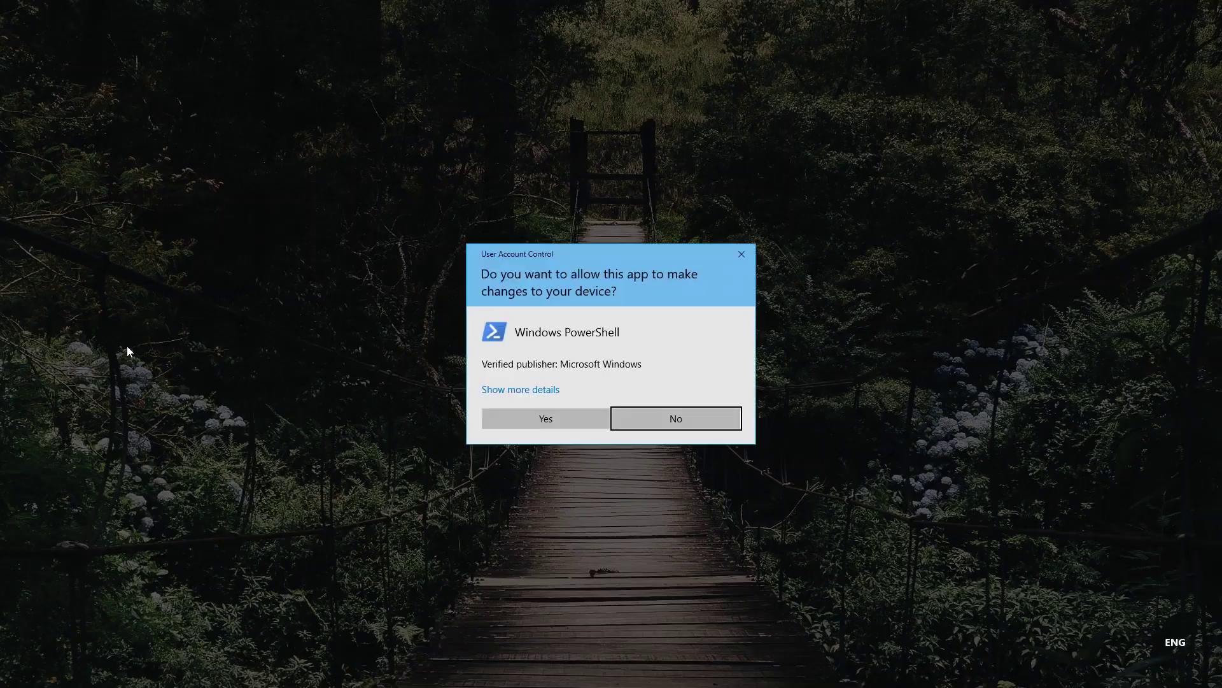
click(541, 417)
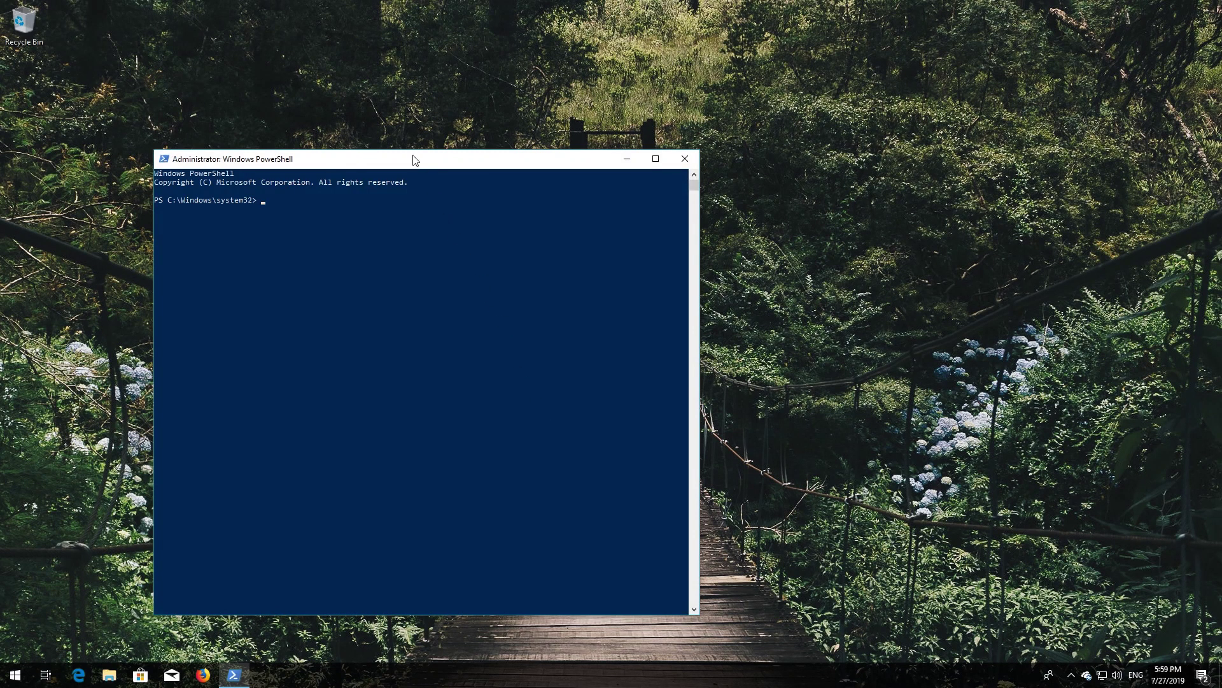
- Run wuauclt.exe /updatenow in PowerShell, then exit the window
drag(415, 160, 616, 109)
text(w)
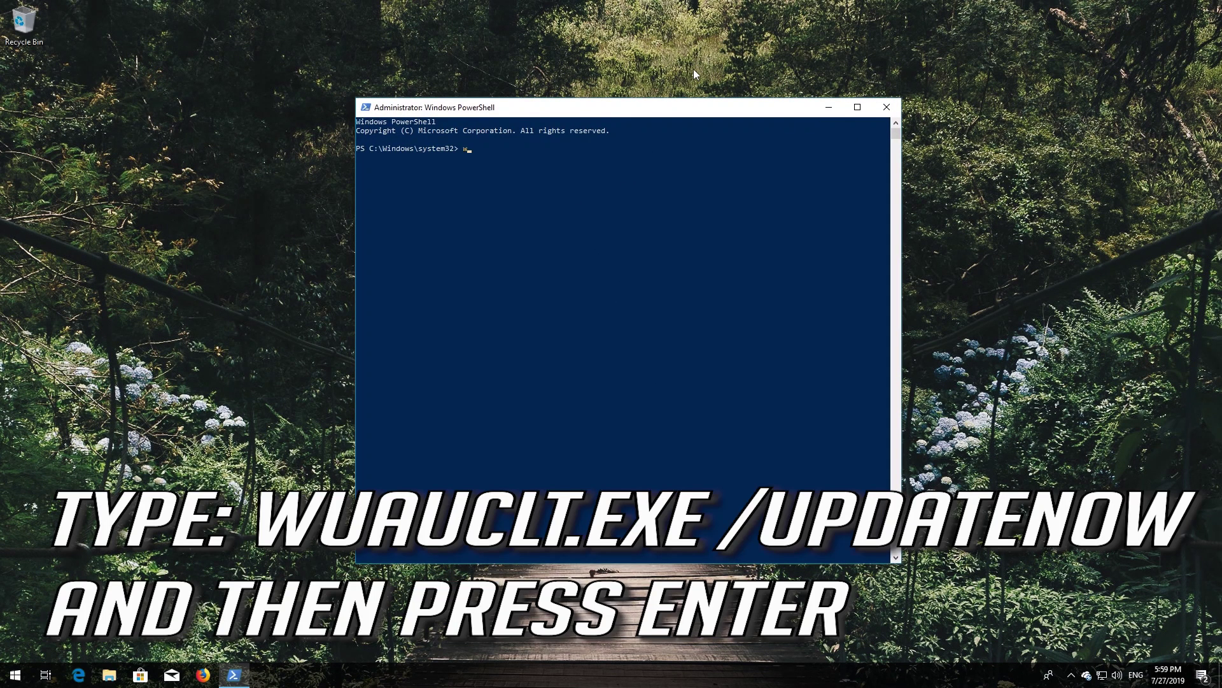
text(uauclt.exe /updatenow)
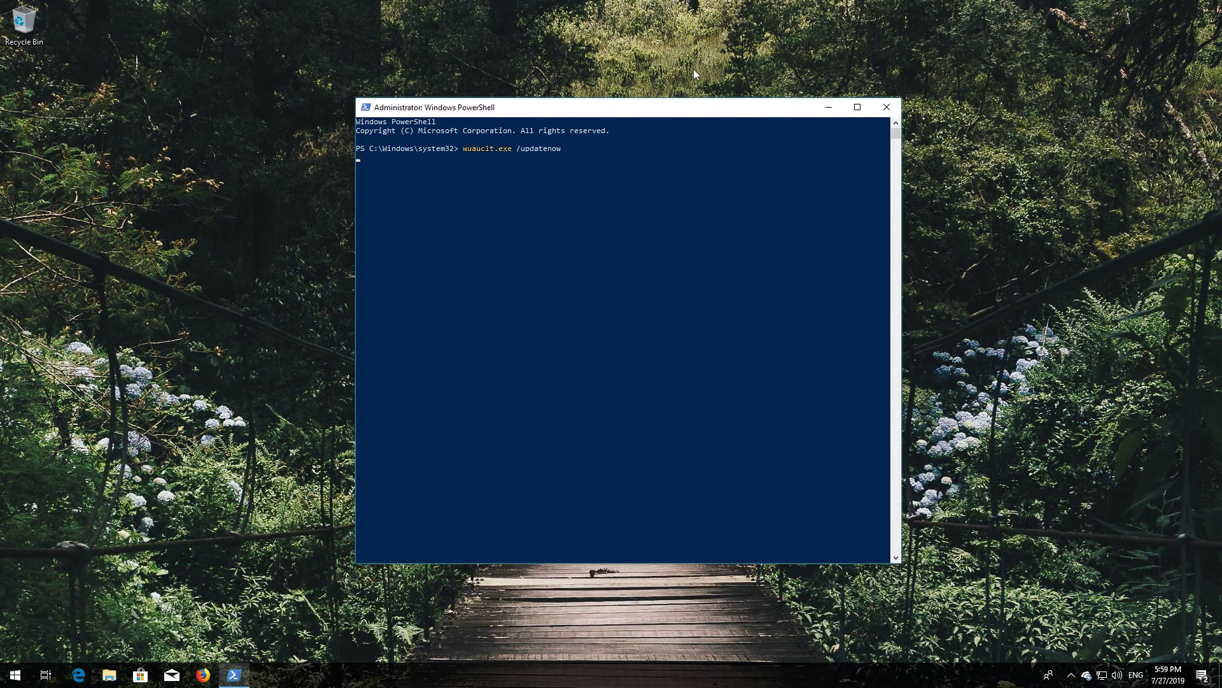
key(Return)
text(ex)
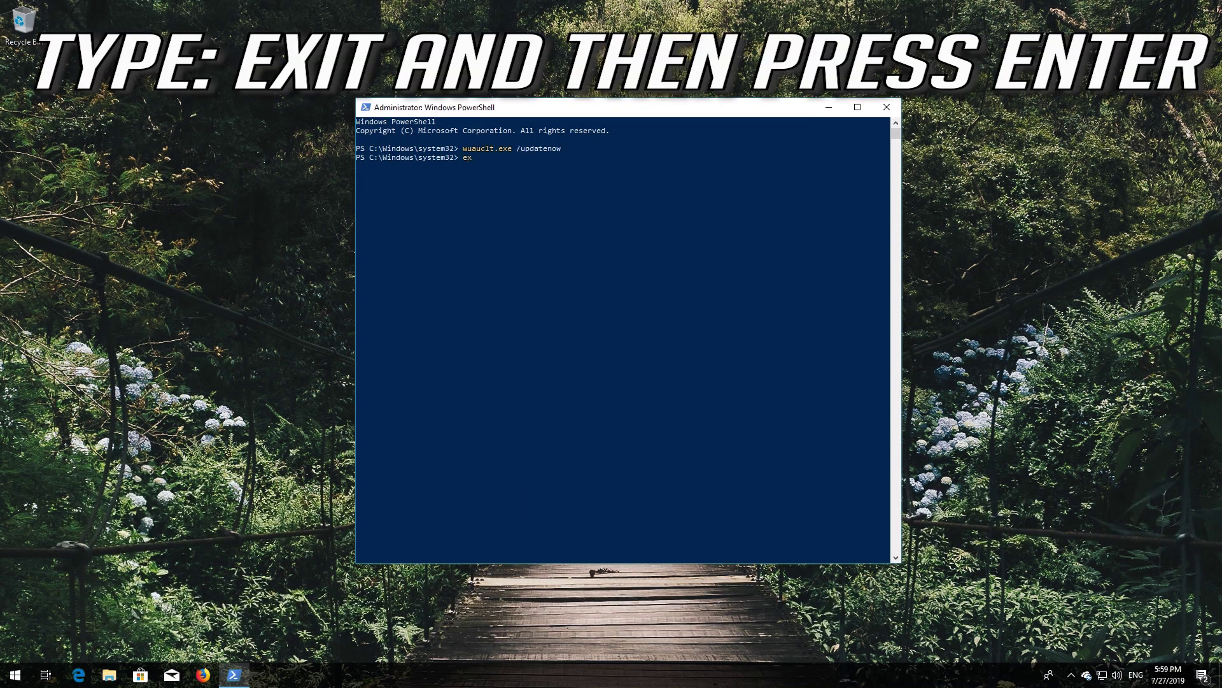
text(it)
key(Return)
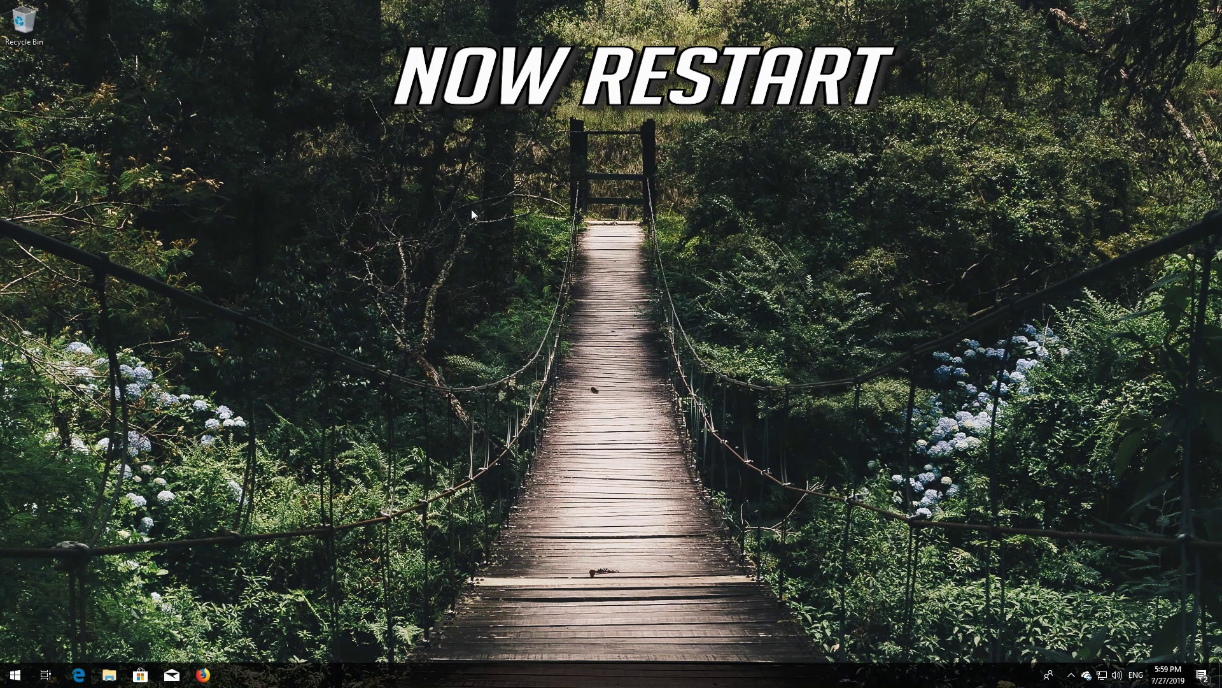
- Restart the PC once more from the Start menu's Power button
click(15, 675)
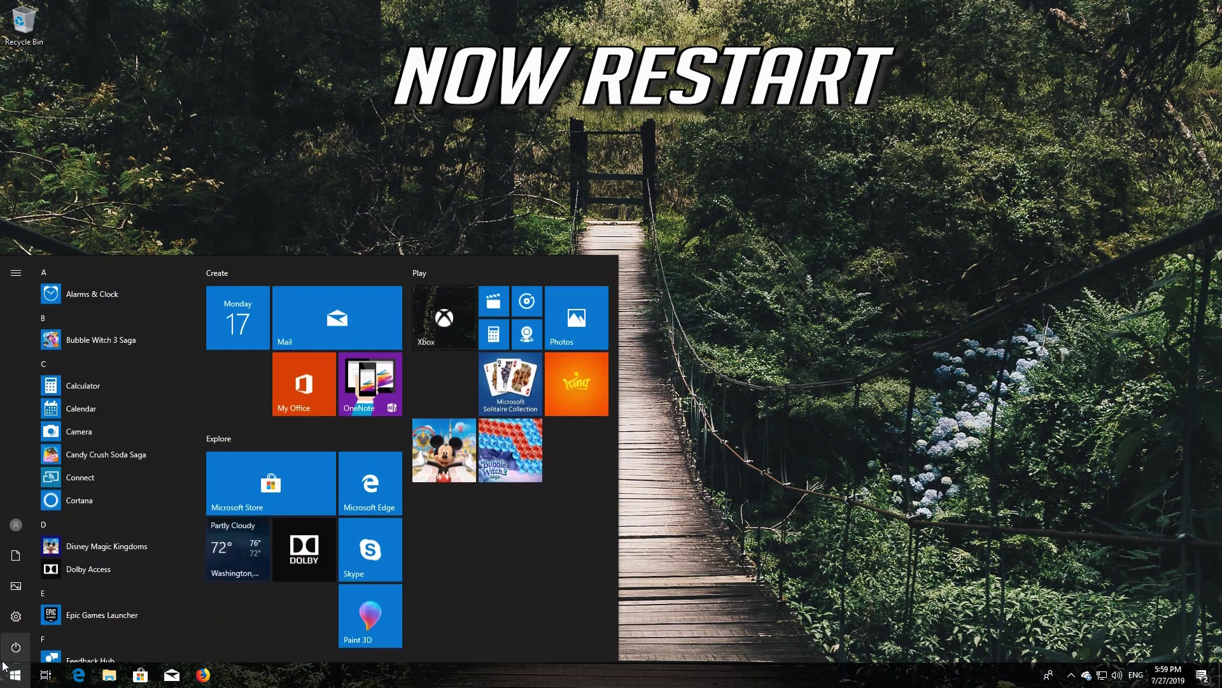
click(16, 647)
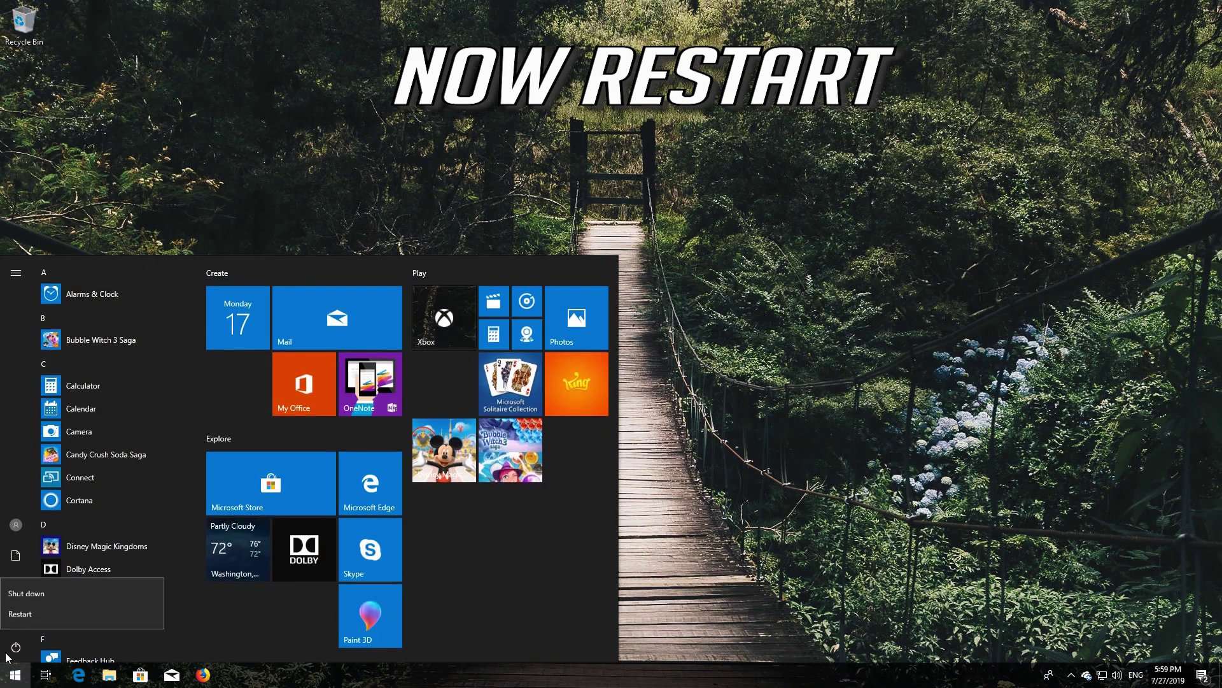
click(34, 612)
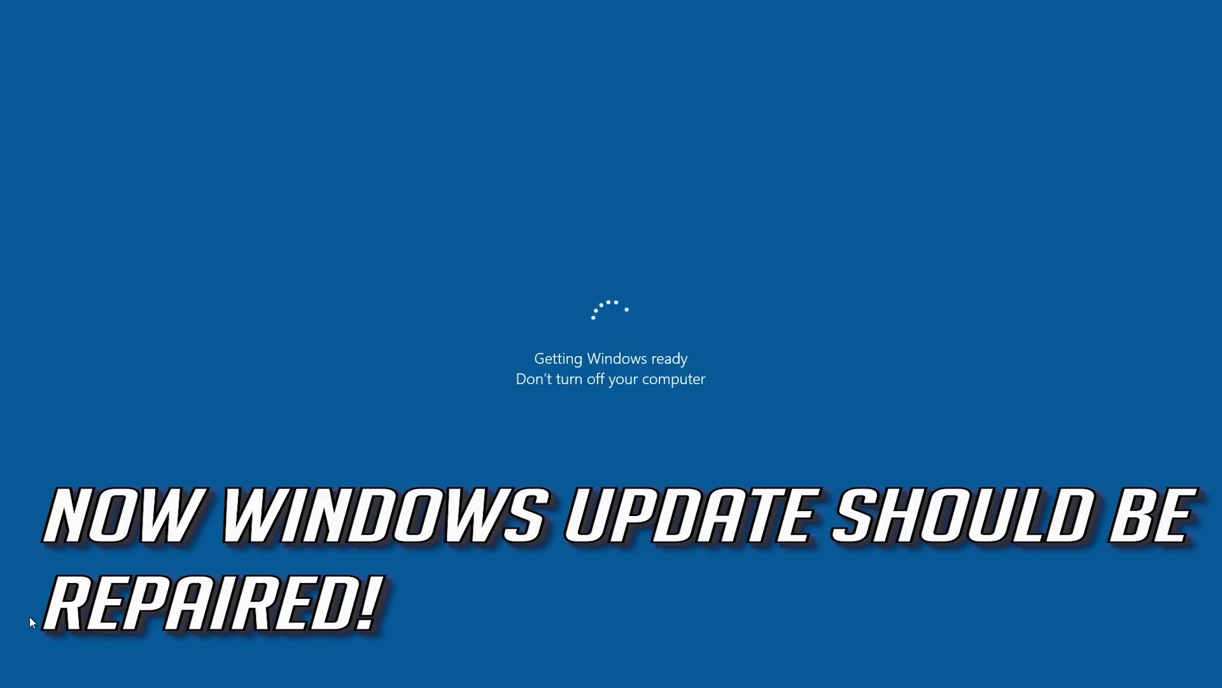